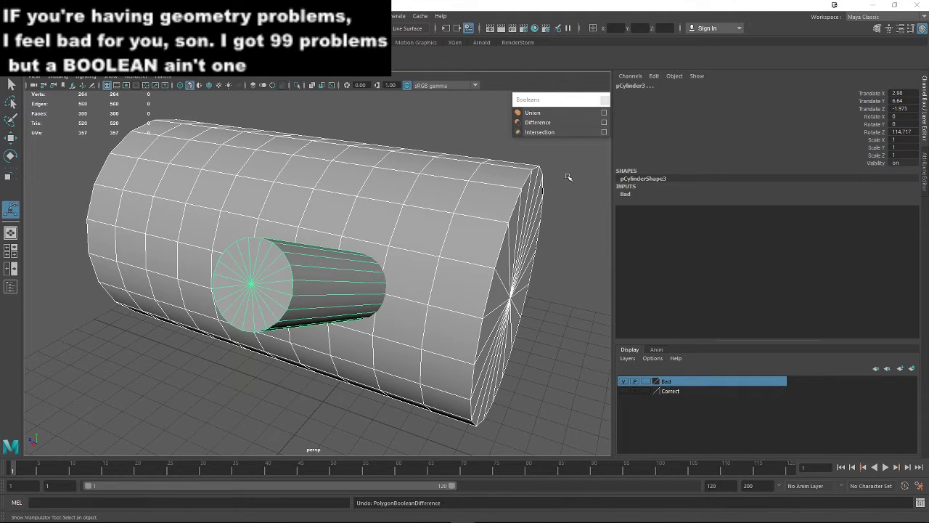
- Subtract the small cylinder from the large cylinder with a Boolean Difference and turn on its smooth mesh preview
left_click(538, 122)
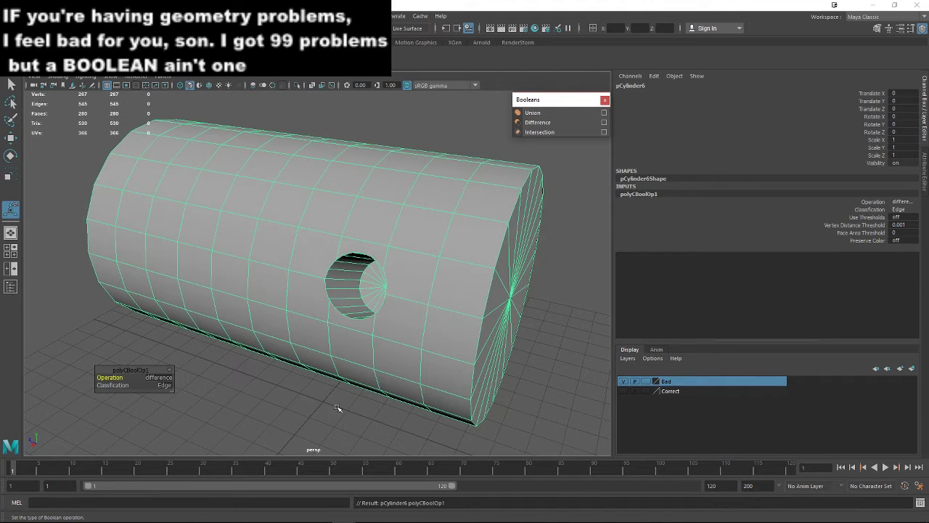
mouse_move(330, 403)
left_mouse_down("alt")
mouse_move(353, 401)
mouse_move(332, 403)
left_mouse_up("alt")
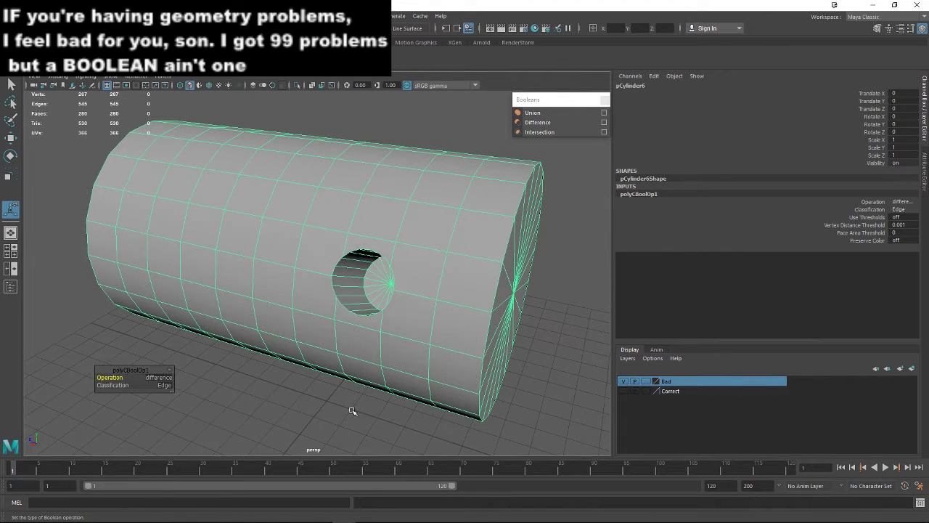
key("3")
left_click(343, 410)
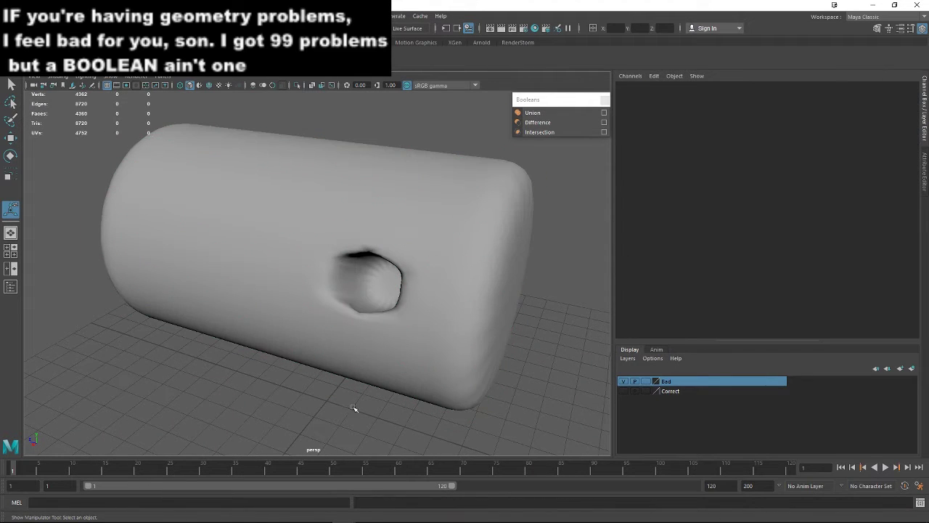
- Examine the topology and shading around the Boolean hole, comparing the unsmoothed mesh with the smooth preview
left_click(440, 328)
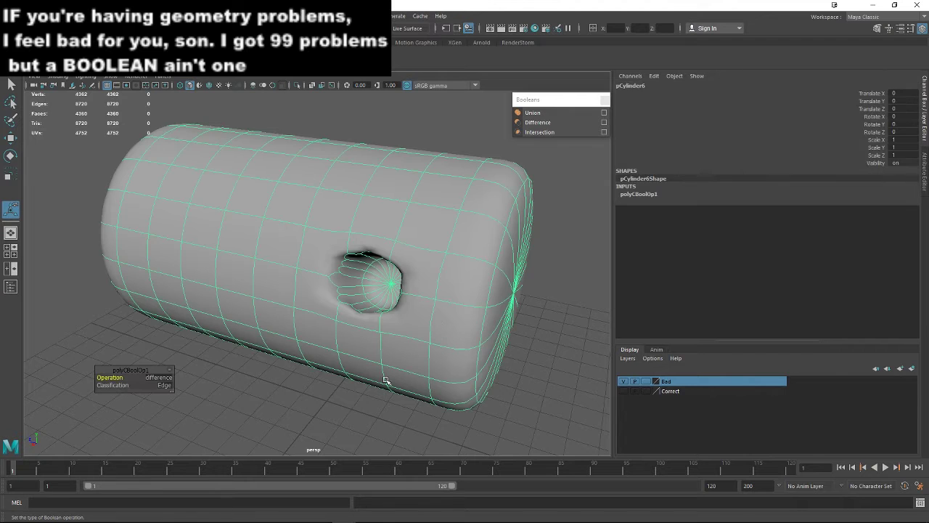
left_click(345, 408)
scroll(411, 328, "up", 5)
mouse_move(386, 373)
left_mouse_down("alt")
mouse_move(409, 374)
mouse_move(388, 375)
mouse_move(394, 361)
left_mouse_up("alt")
scroll(405, 251, "down", 4)
left_click(404, 251)
scroll(415, 254, "up", 3)
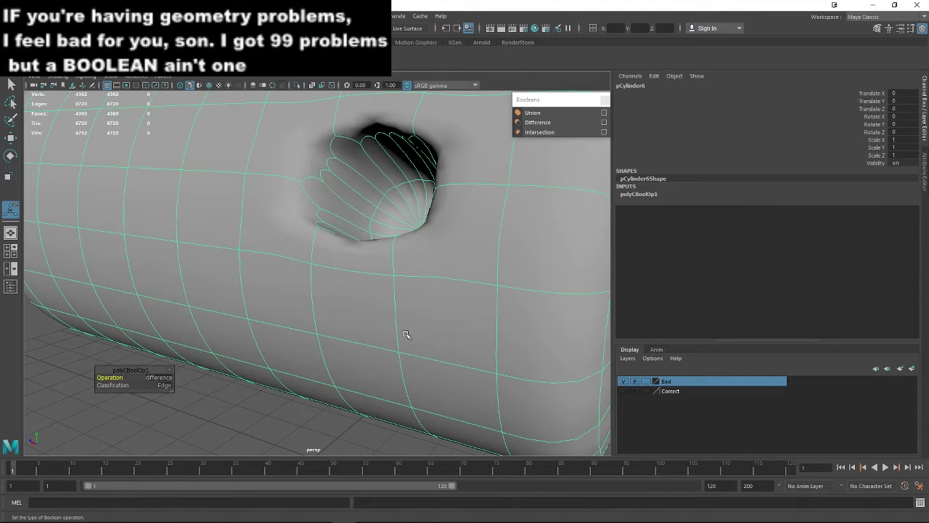
key("1")
left_click_drag(443, 204, 396, 297, "alt")
scroll(455, 342, "up", 5)
scroll(444, 339, "down", 3)
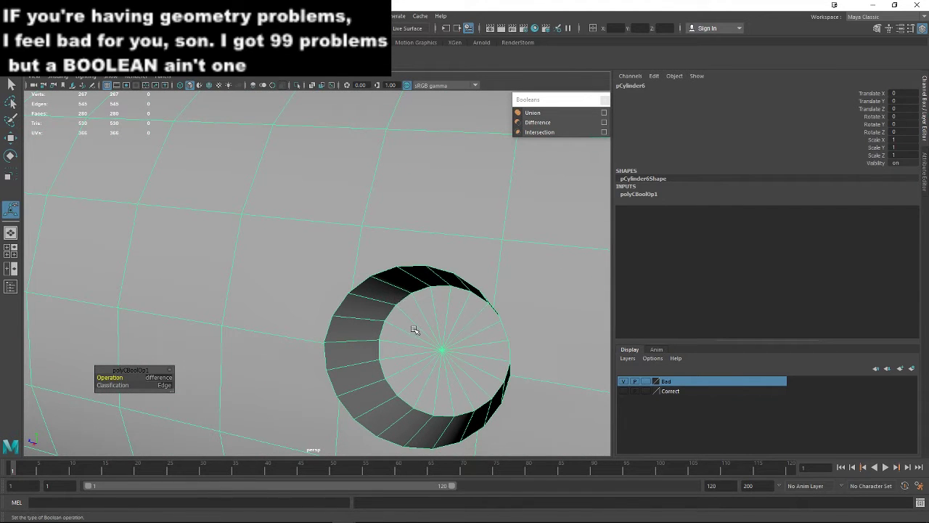
key("3")
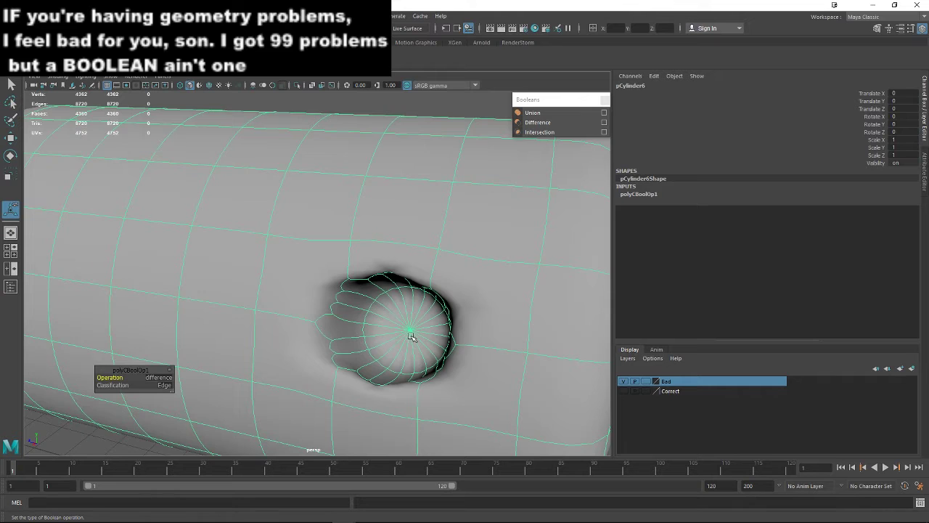
- Examine the smoothed shading and converging edges on the large cylinder's end cap
left_click(483, 344)
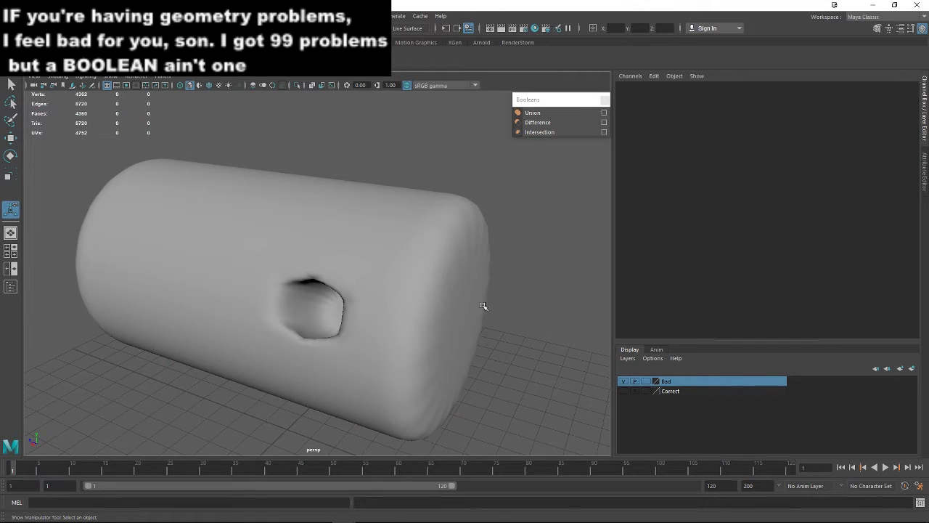
left_click_drag(484, 307, 467, 249, "alt")
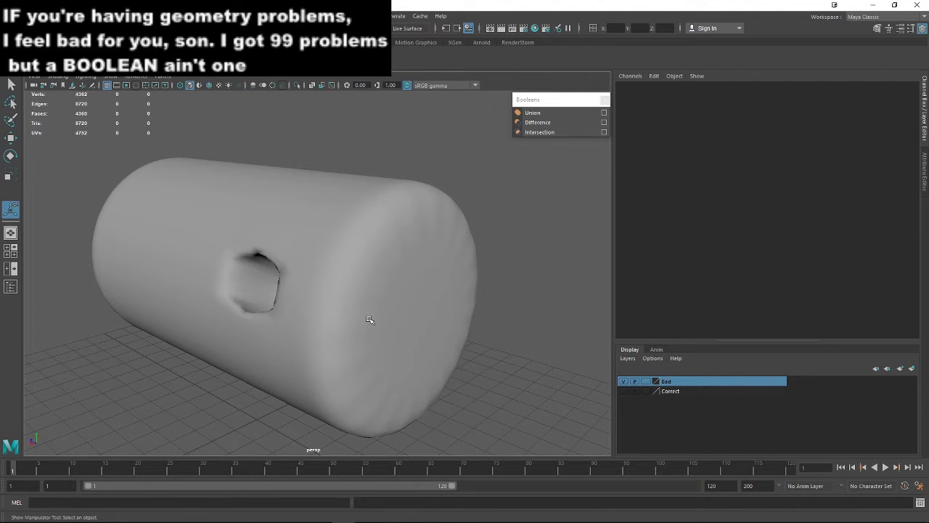
left_click(430, 324)
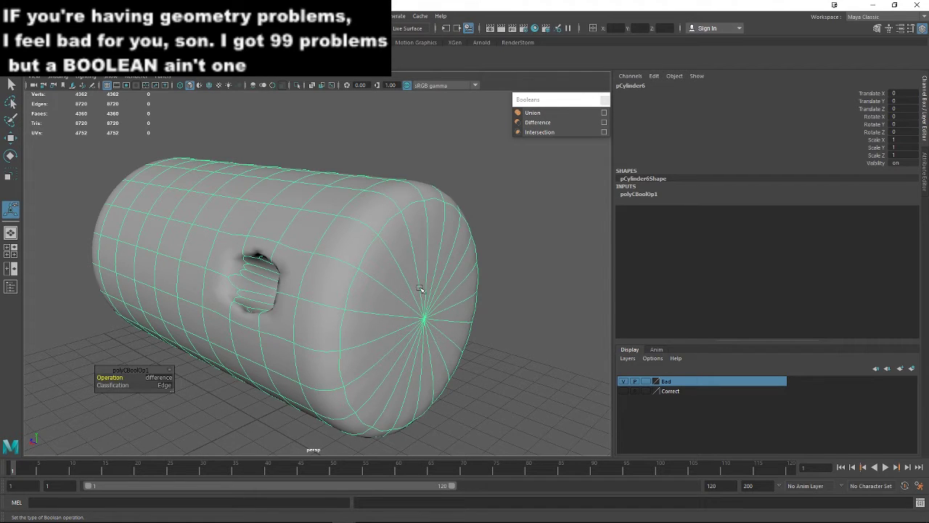
left_click(534, 366)
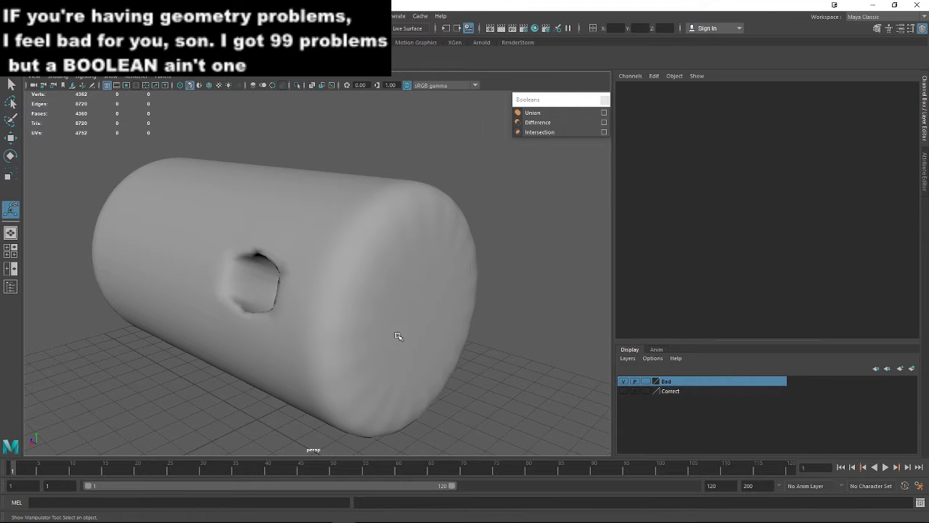
- Switch visibility from the Bad layer to the Correct layer and turn on wireframe on shaded display
left_click(624, 381)
left_click(623, 392)
left_click_drag(199, 422, 388, 388, "alt")
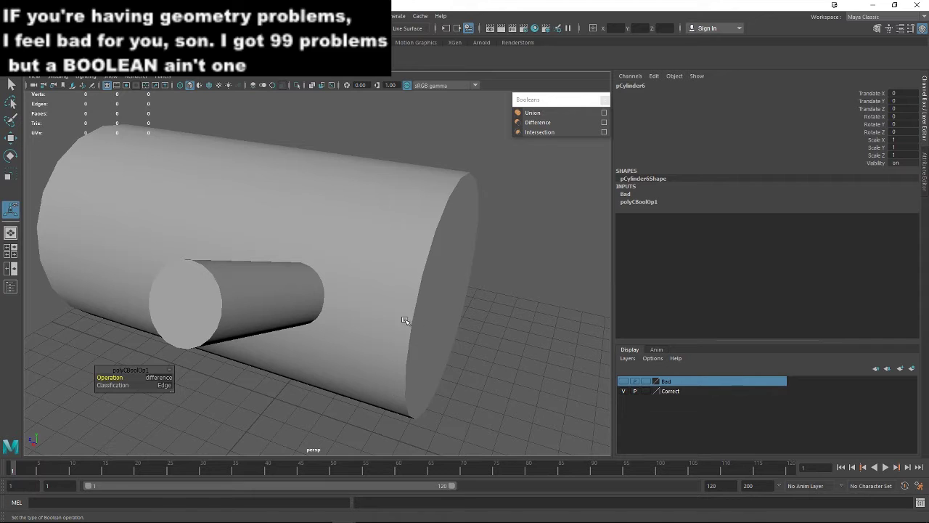
left_click(236, 294)
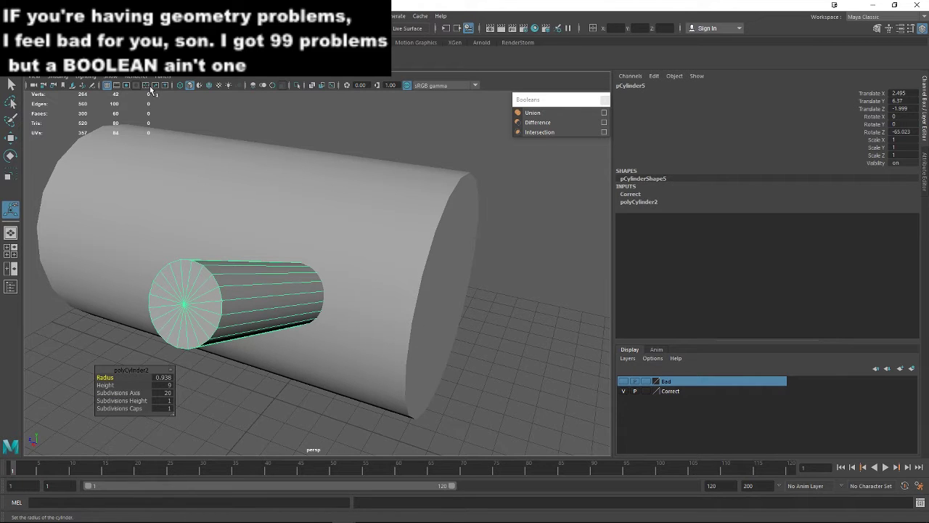
left_click(209, 85)
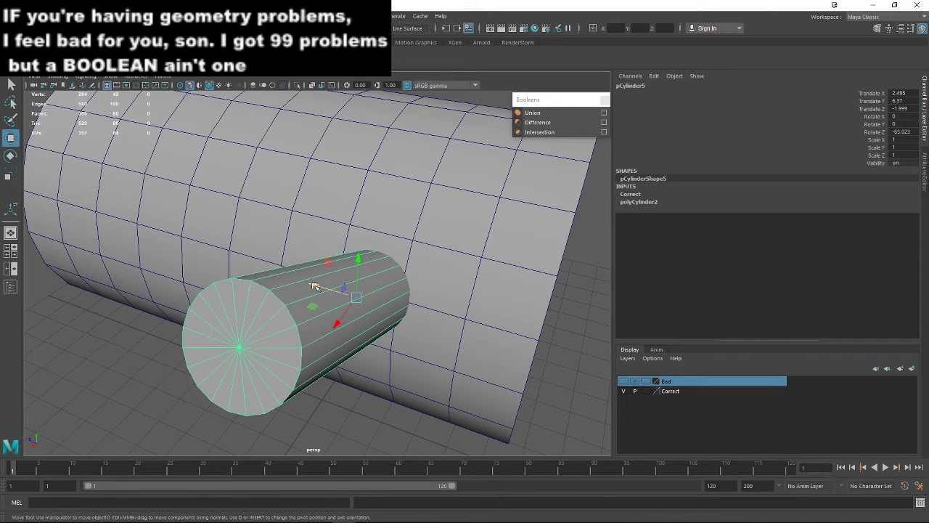
- Move the small cylinder along the large one to Translate Y 6.416 and Translate Z -2.687
left_click_drag(317, 286, 342, 299)
left_click_drag(392, 271, 395, 270)
left_click_drag(438, 360, 389, 327, "alt")
scroll(389, 321, "up", 5)
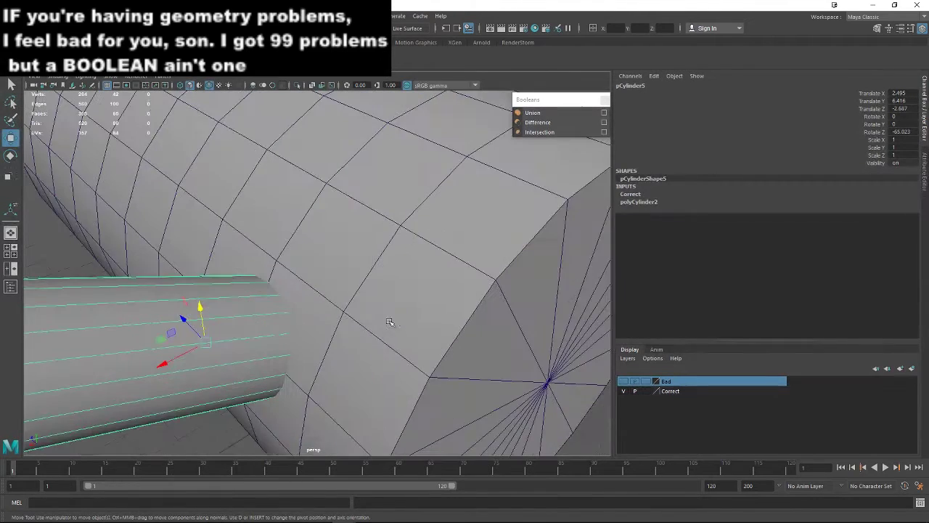
scroll(389, 322, "up", 3)
key("f")
scroll(377, 334, "up", 5)
scroll(361, 339, "down", 5)
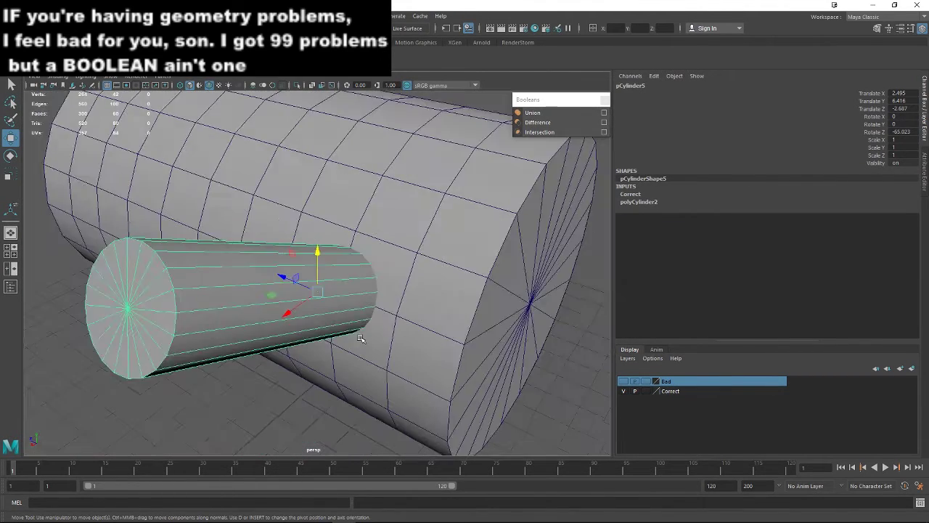
scroll(361, 338, "up", 2)
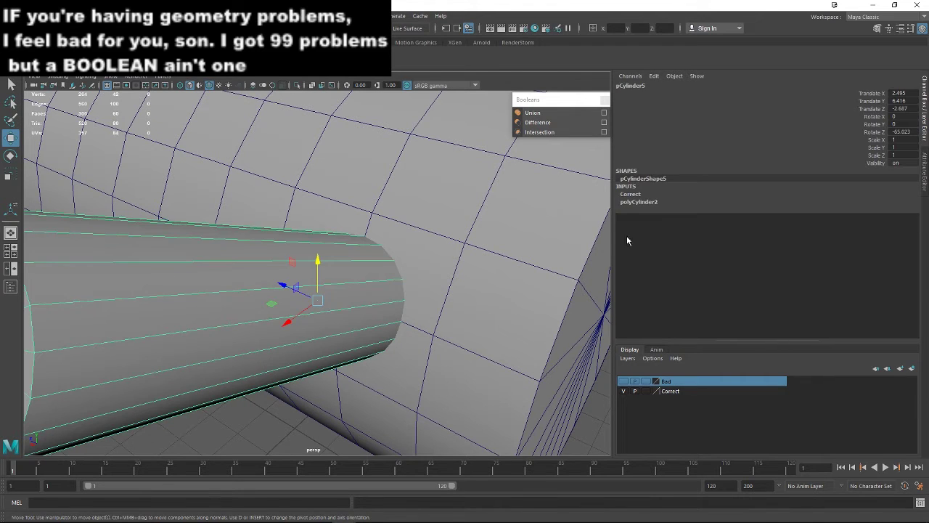
- Set the small cylinder's Subdivisions Axis to 8
left_click(639, 202)
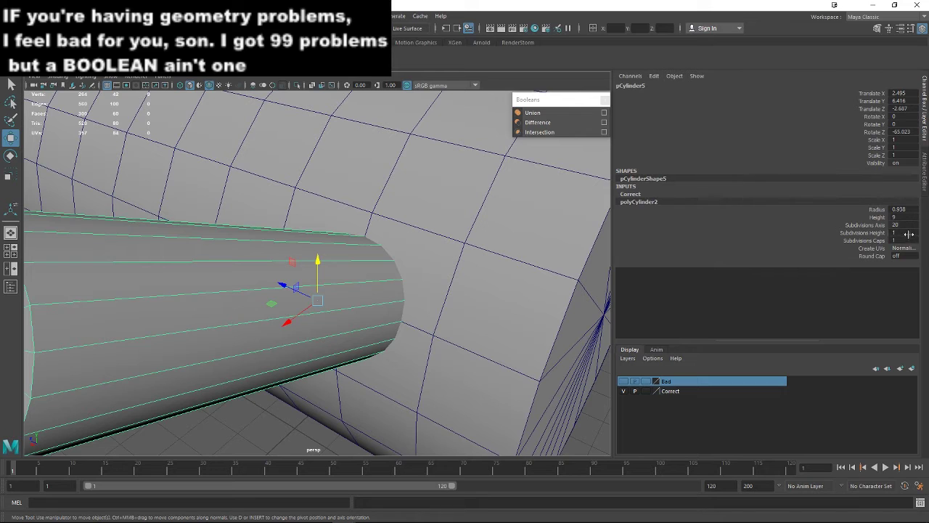
left_click_drag(903, 224, 903, 224)
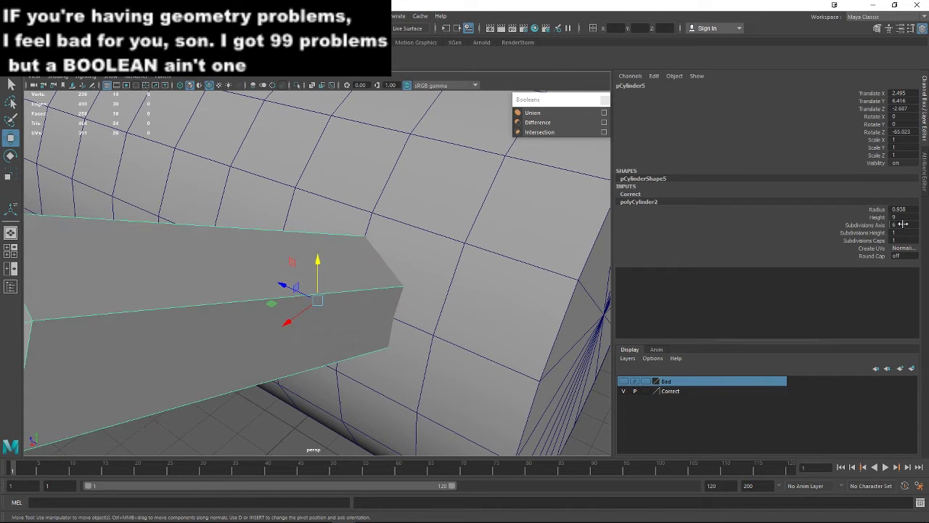
left_click(906, 225)
double_click(905, 225)
type("8")
key("Return")
scroll(253, 374, "down", 5)
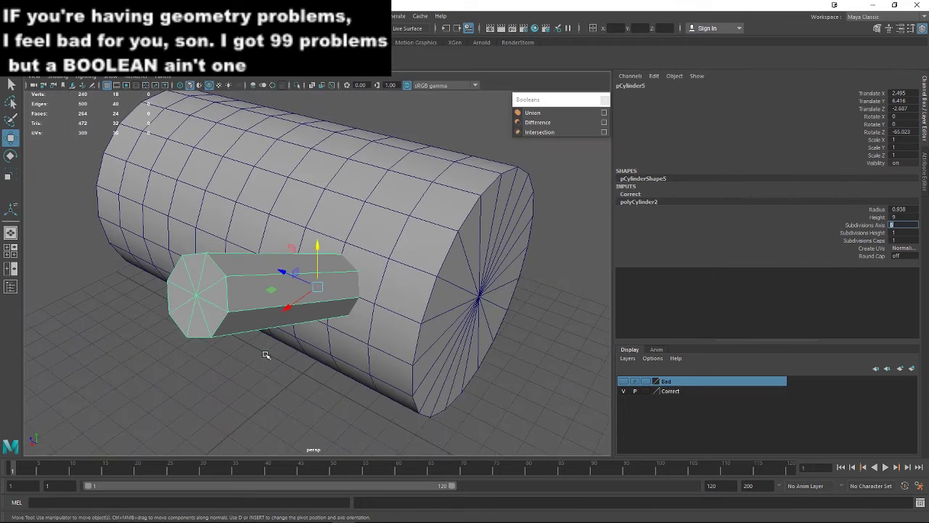
- Subtract the eight-sided cylinder from the large cylinder on the Correct layer with a Boolean Difference
left_click_drag(253, 374, 445, 323, "alt")
left_click(427, 394)
left_click_drag(428, 394, 326, 302, "alt")
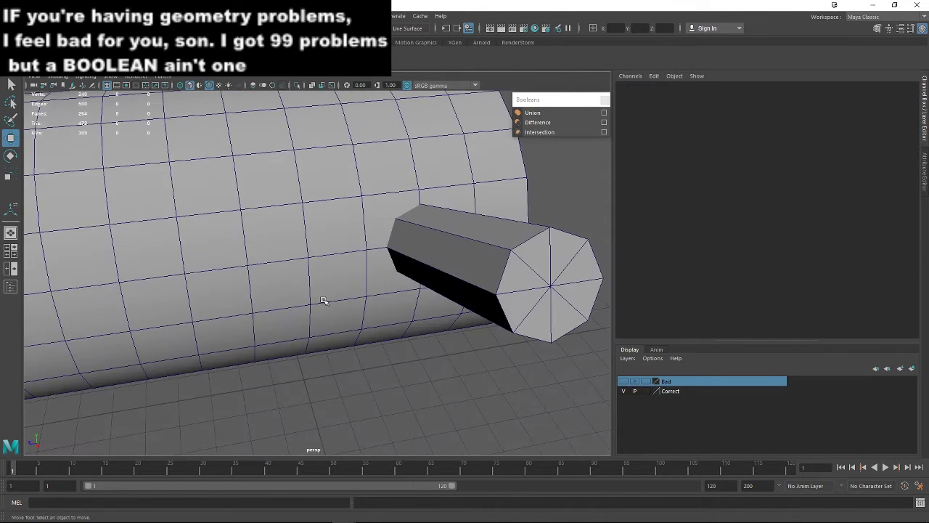
scroll(304, 317, "up", 3)
middle_click_drag(360, 281, 305, 288, "alt")
scroll(330, 310, "down", 3)
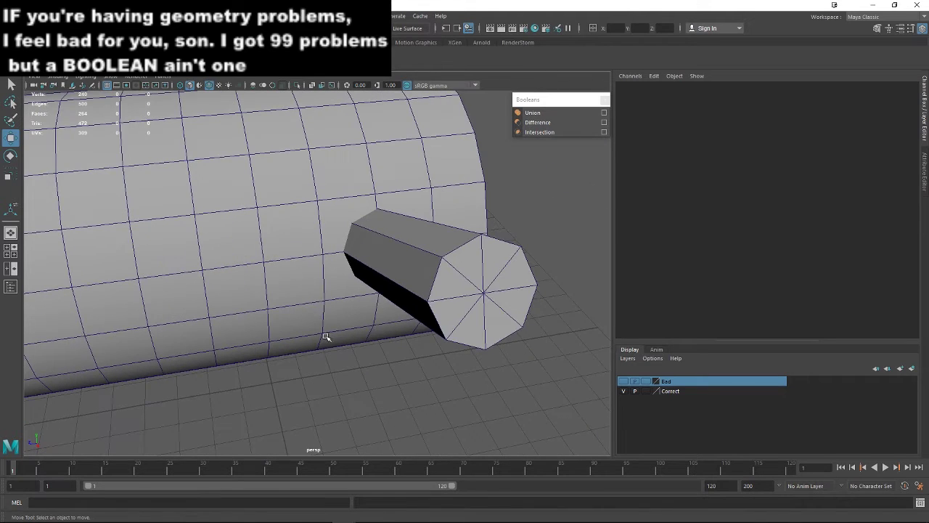
middle_click_drag(326, 337, 331, 331, "alt")
left_click(247, 278)
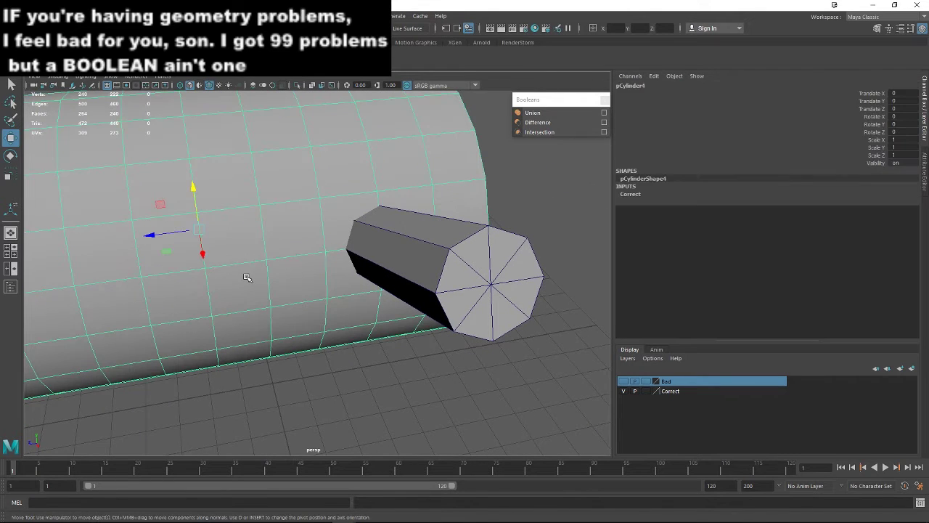
left_click(452, 257, "shift")
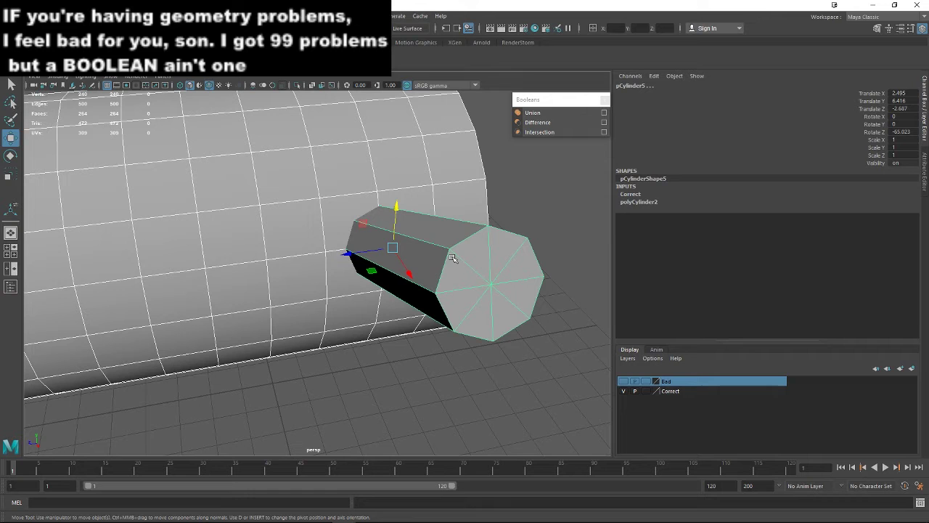
left_click(554, 122)
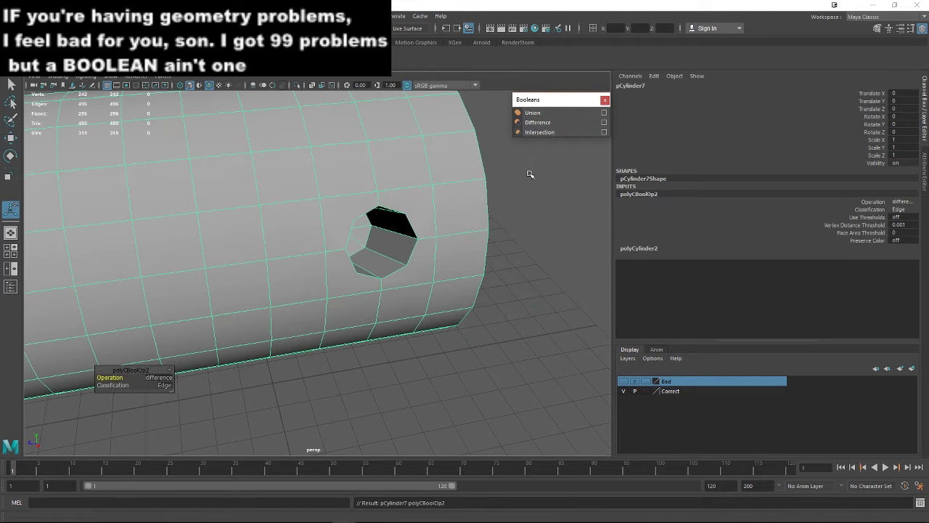
- Examine the octagonal hole's edges and compare it with the Bad layer's hole by toggling the two layers' visibility
scroll(456, 378, "up", 3)
left_click_drag(456, 378, 336, 278, "alt")
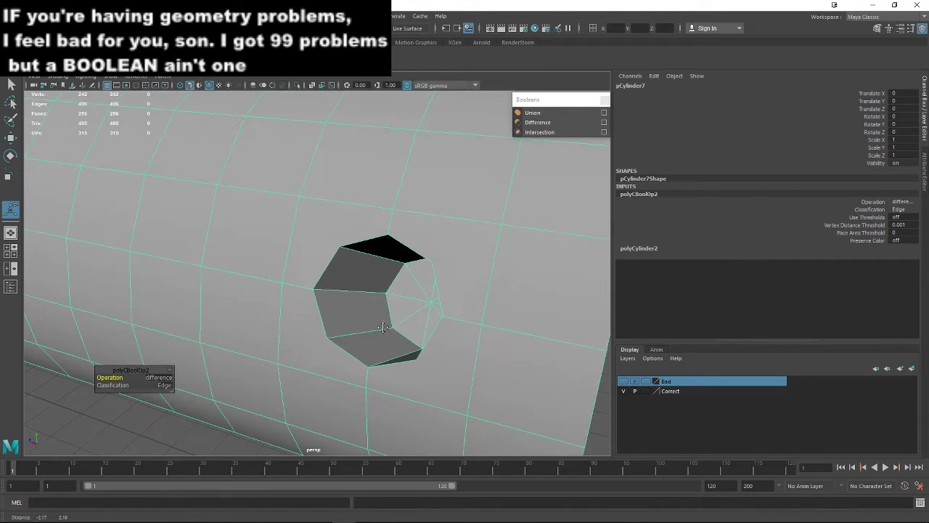
scroll(403, 286, "up", 4)
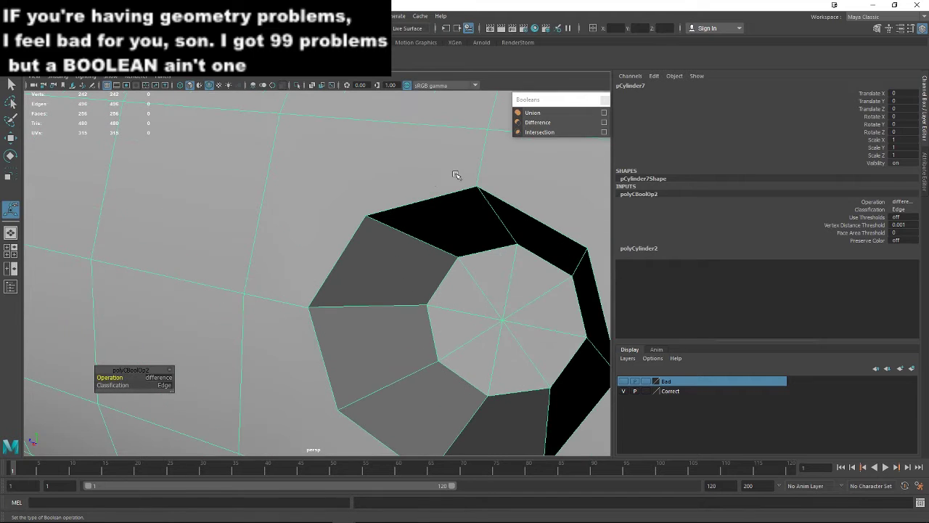
scroll(471, 325, "down", 2)
scroll(465, 323, "down", 2)
left_click(623, 391)
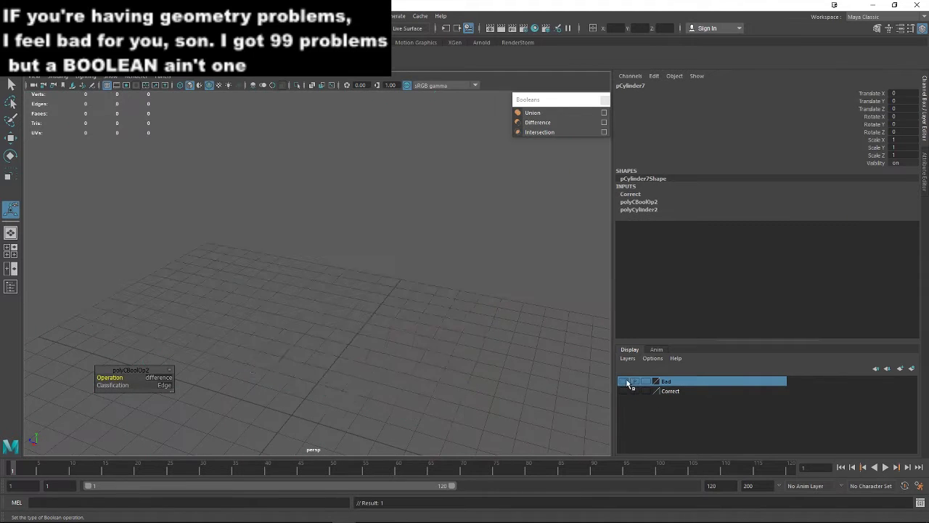
left_click(622, 381)
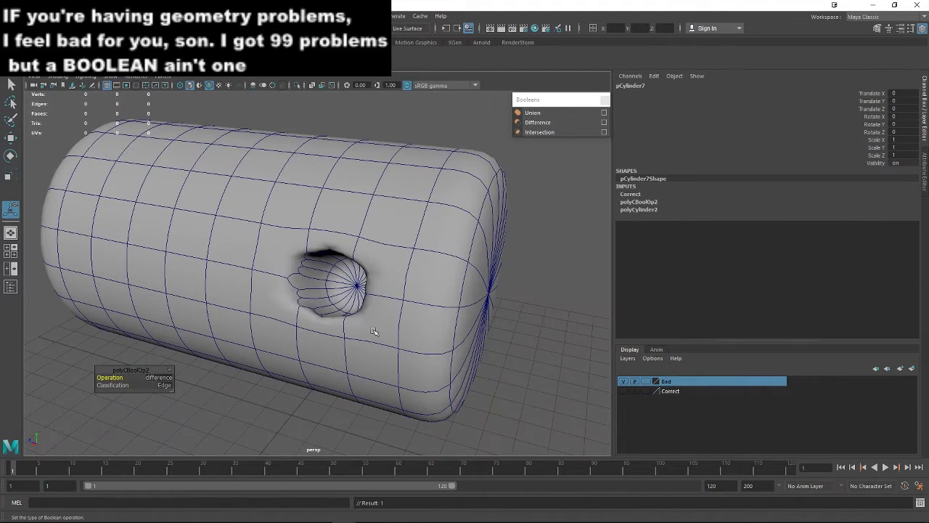
left_click(622, 381)
left_click(623, 390)
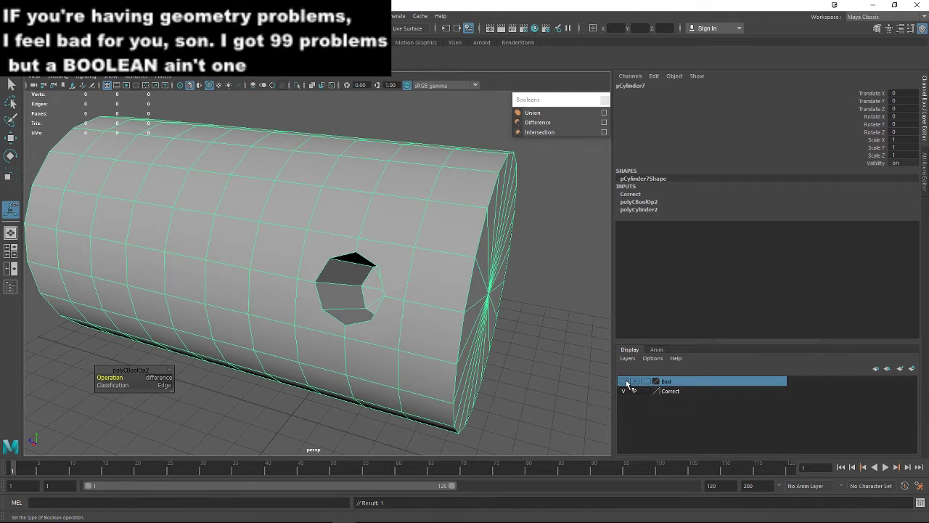
left_click(626, 382)
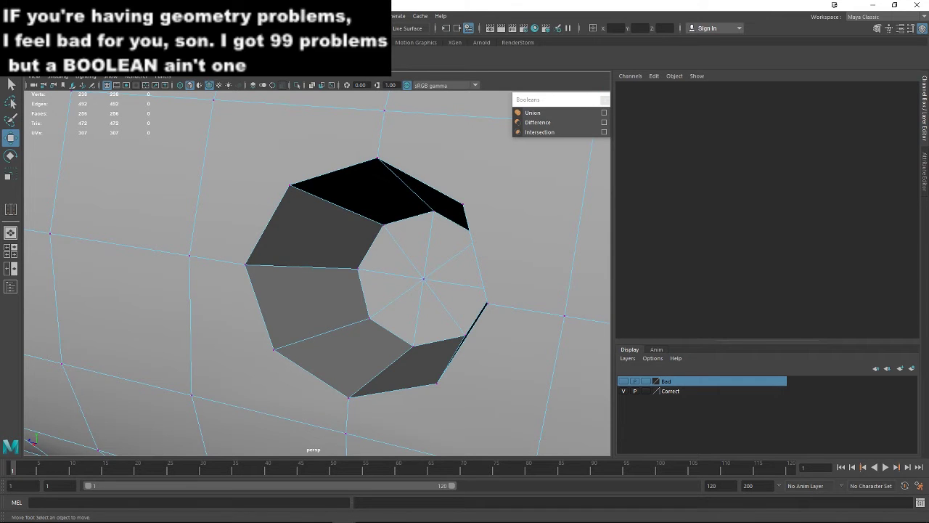
- Cut an edge with Multi-Cut from the octagonal hole's upper-left corner to the nearest vertex of the surrounding grid
key("ctrl+shift+x")
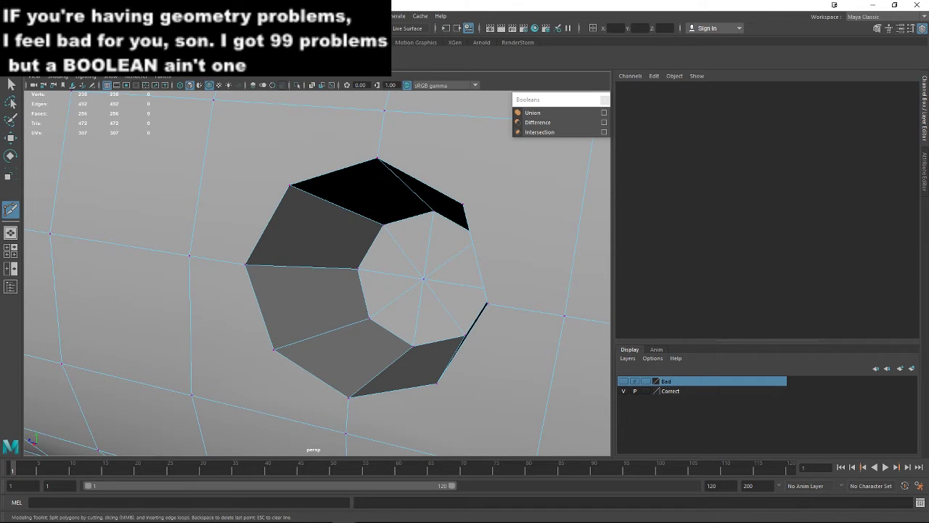
left_click(289, 186)
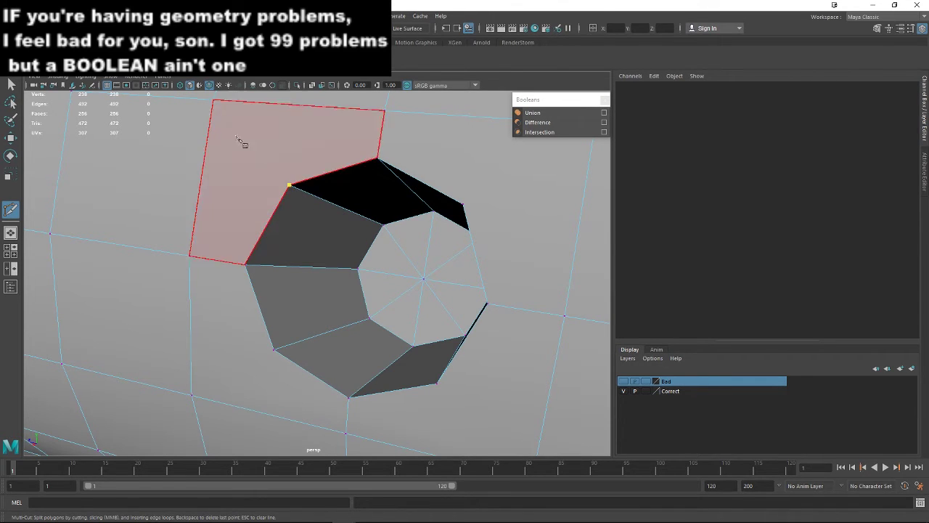
left_click(215, 102)
right_click(217, 103)
- Cut an edge from the octagonal hole's lower-left corner to the nearest vertex of the surrounding grid
left_click_drag(299, 363, 350, 370, "alt")
middle_click_drag(350, 371, 330, 278, "alt")
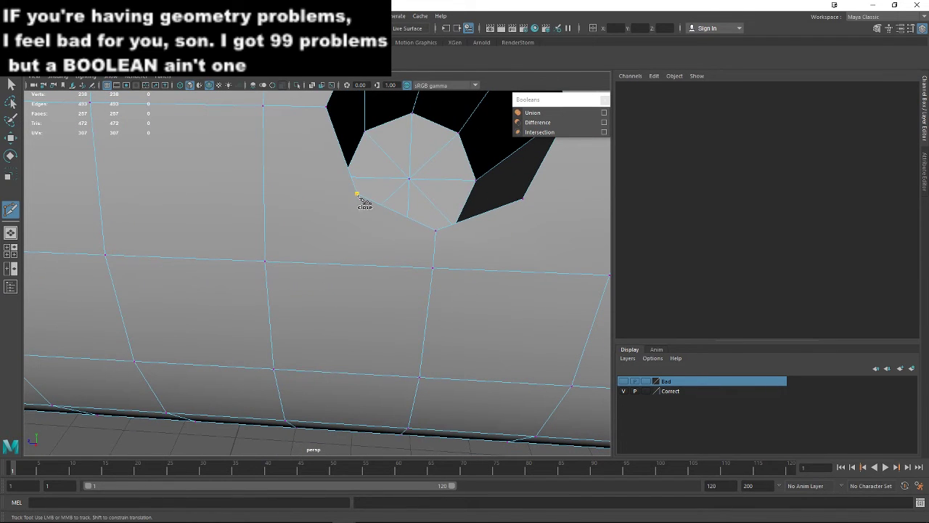
left_click(265, 262)
right_click(271, 269)
left_click_drag(519, 305, 446, 286, "alt")
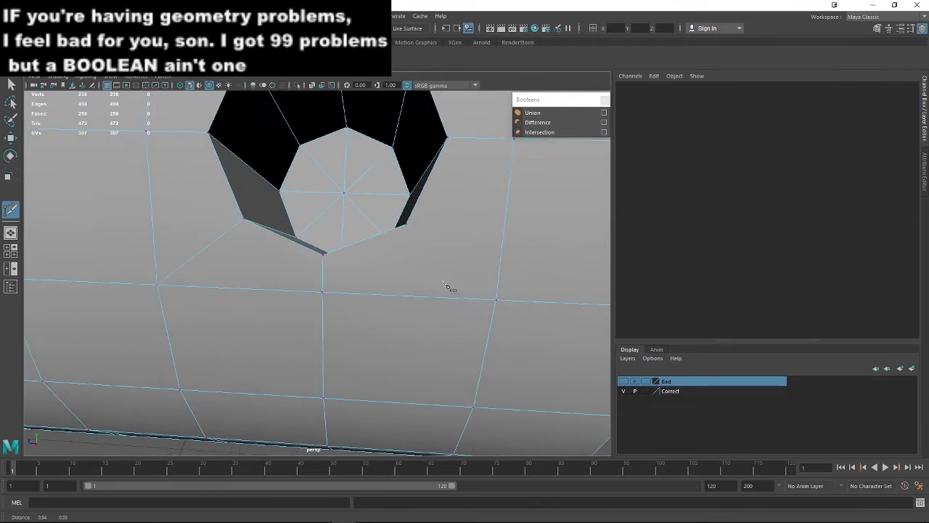
- Cut an edge from the octagonal hole's lower-right corner to the nearest vertex of the surrounding grid
left_click(398, 226)
left_click(488, 300)
right_click(488, 300)
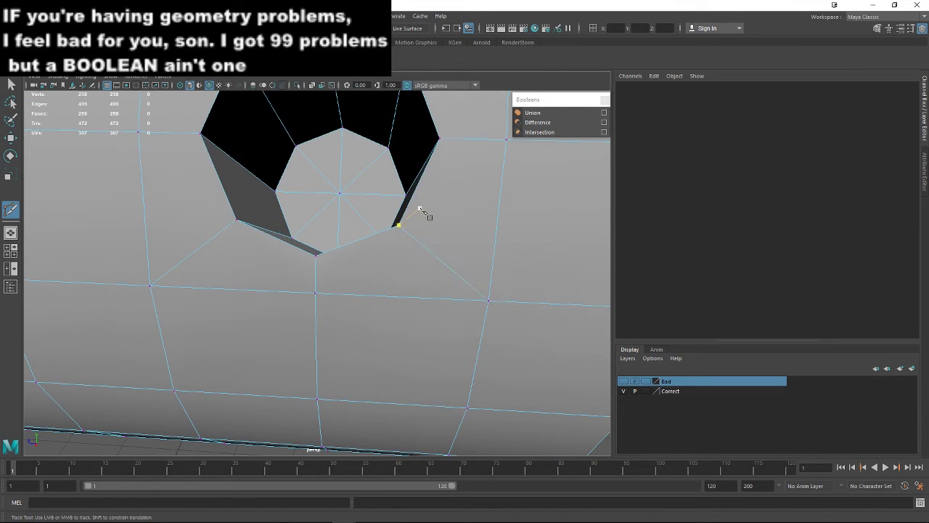
- Cut an edge from the octagonal hole's remaining unconnected upper corner to the nearest vertex of the surrounding grid
left_click_drag(421, 211, 442, 197, "alt")
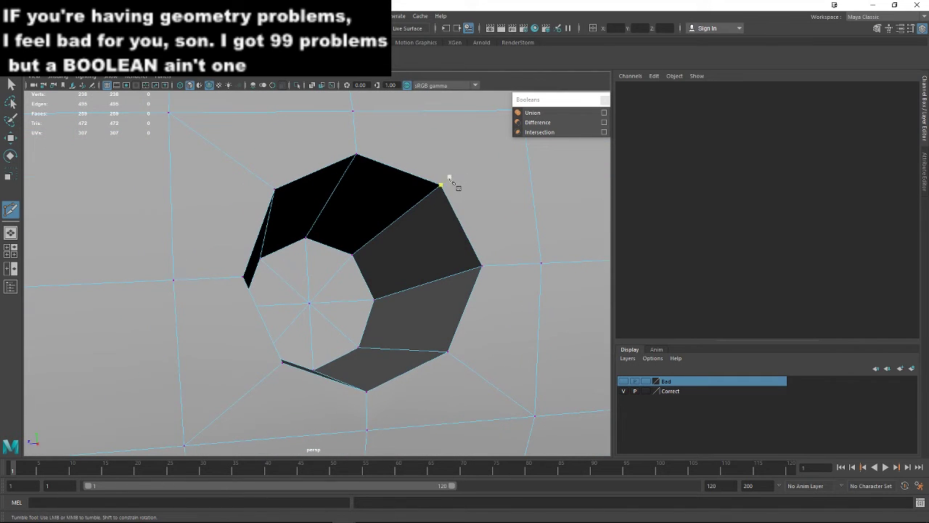
middle_click_drag(449, 187, 414, 243, "alt")
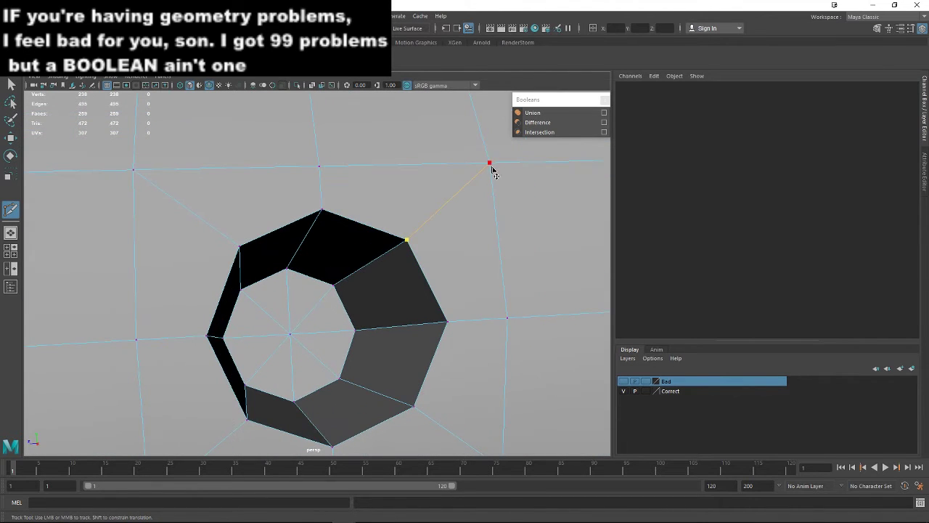
left_click(491, 168)
right_click(493, 169)
scroll(443, 283, "down", 3)
key("w")
- Add offset edge loops close to both sides of the octagonal hole's outer rim with Offset Edge Loop
left_click_drag(426, 287, 348, 307, "alt")
scroll(385, 305, "up", 3)
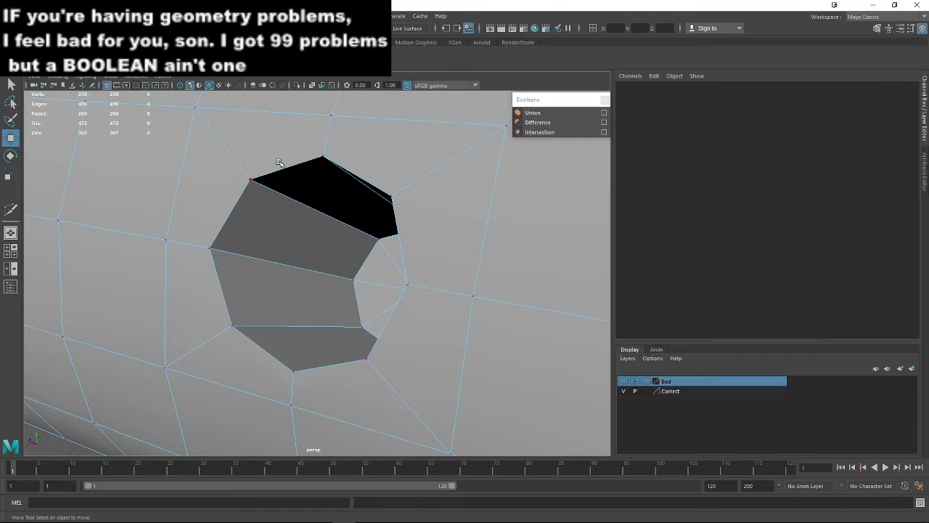
left_click(265, 58)
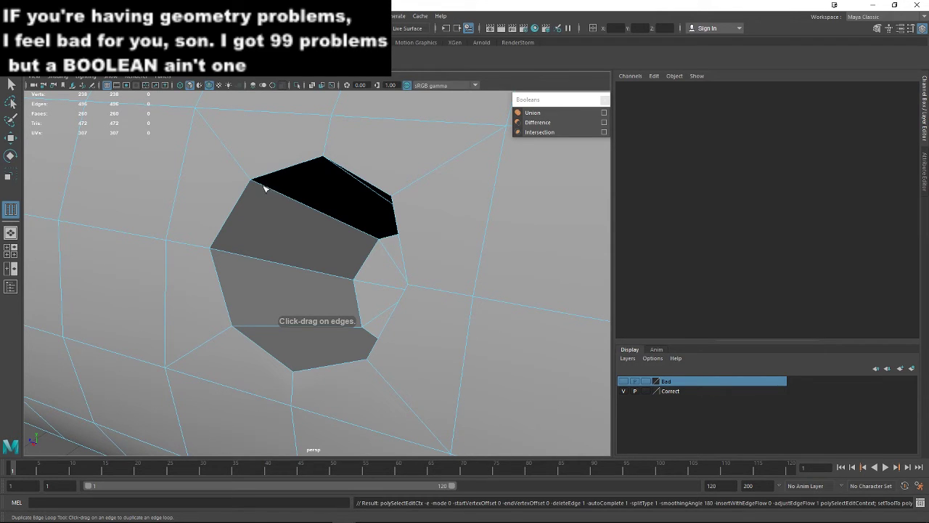
left_click_drag(264, 186, 265, 187)
key("ctrl+z")
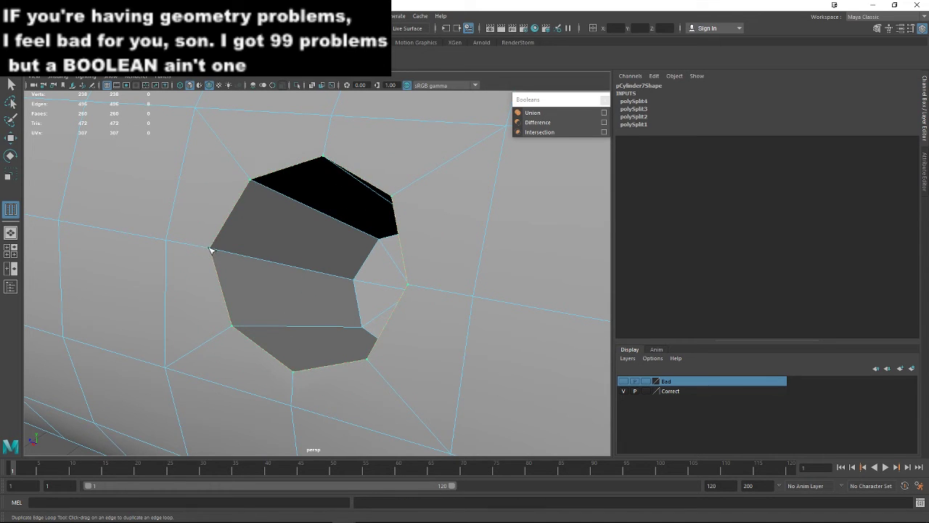
left_click_drag(215, 249, 216, 250)
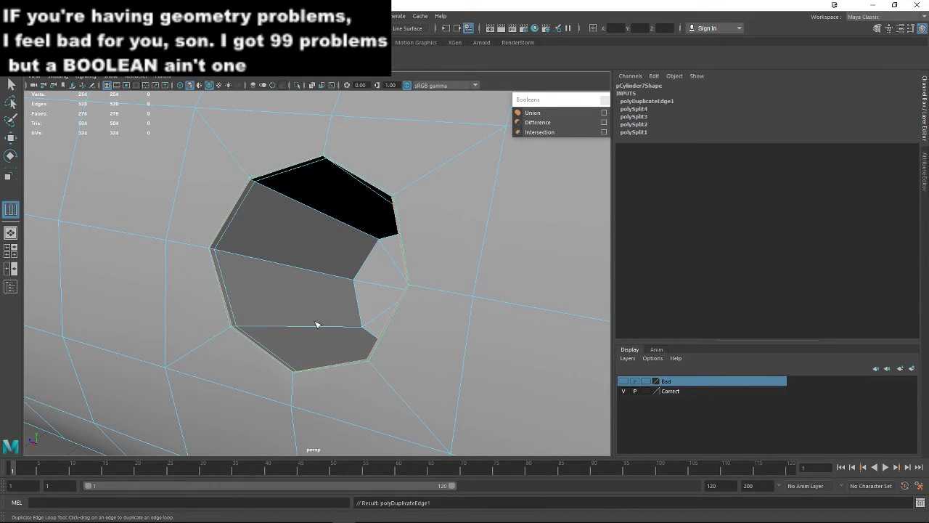
- Add tight offset edge loops around the bottom edge inside the octagonal hole, undoing any loop placed along a wrong edge
left_click_drag(316, 323, 411, 374, "alt")
middle_click_drag(521, 410, 448, 369, "alt")
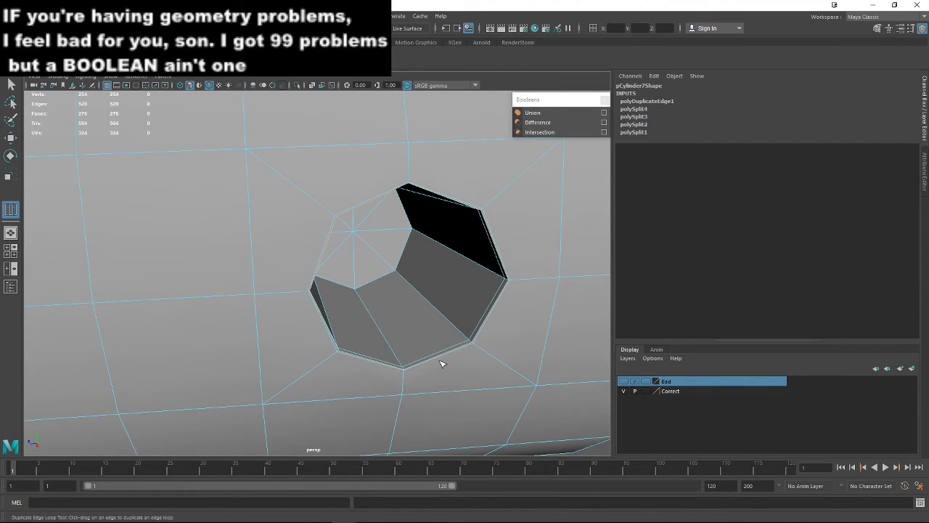
scroll(440, 363, "up", 3)
left_click(436, 274)
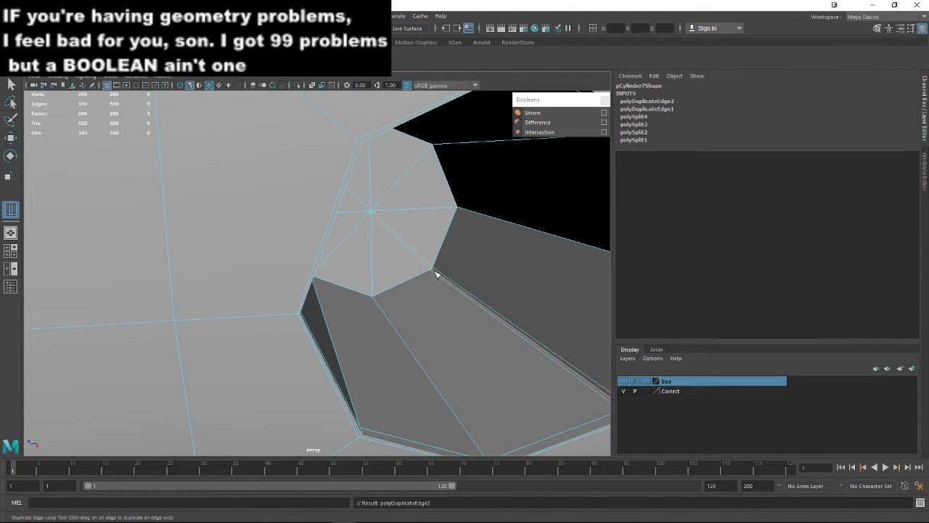
key("ctrl+z")
left_click_drag(419, 281, 458, 371)
scroll(438, 289, "down", 5)
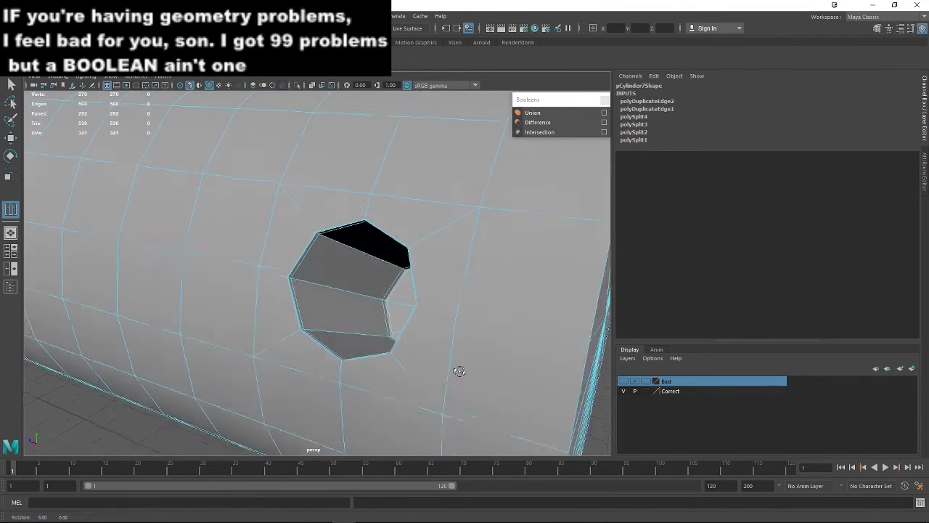
- Preview the cylinder smoothed in object mode, hide the wireframe, and examine the hole and the end cap for shading artifacts
key("w")
right_click_drag(254, 172, 276, 168)
scroll(215, 339, "down", 5)
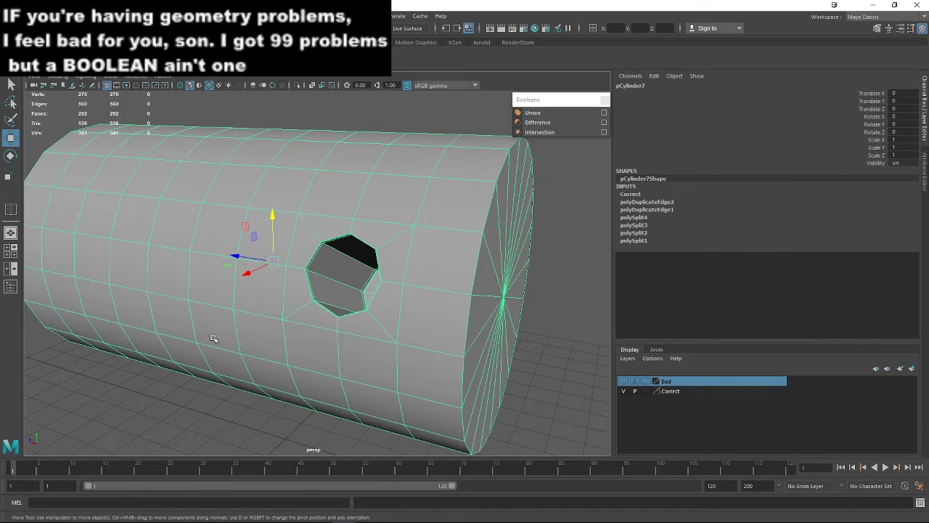
key("3")
left_click(210, 404)
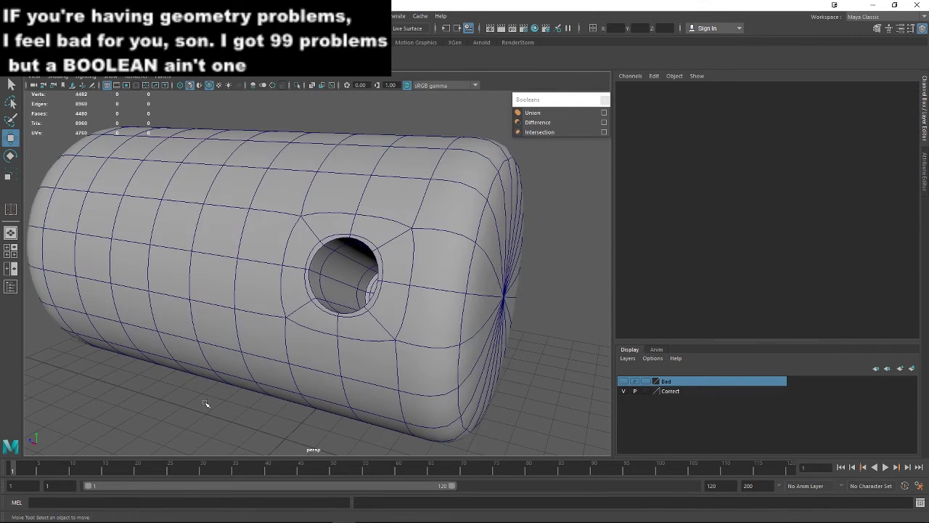
left_click(212, 86)
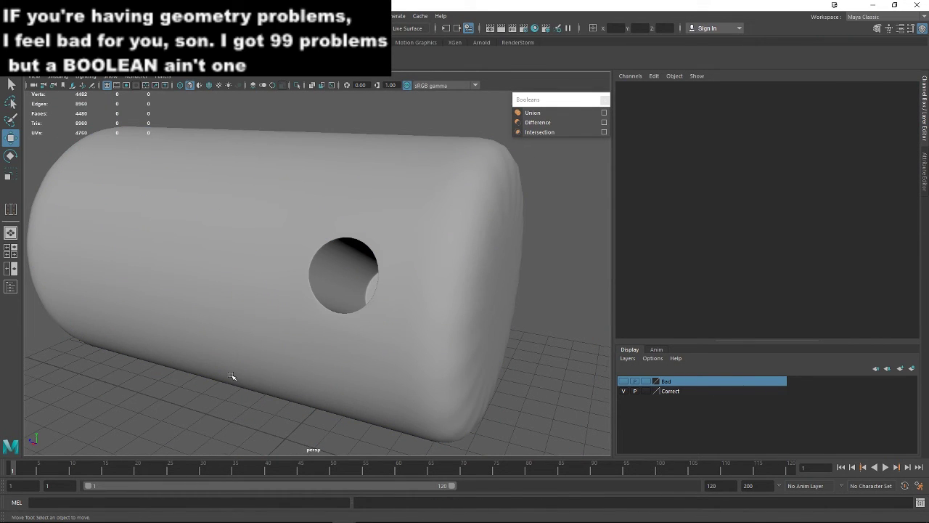
left_click_drag(230, 376, 259, 377, "alt")
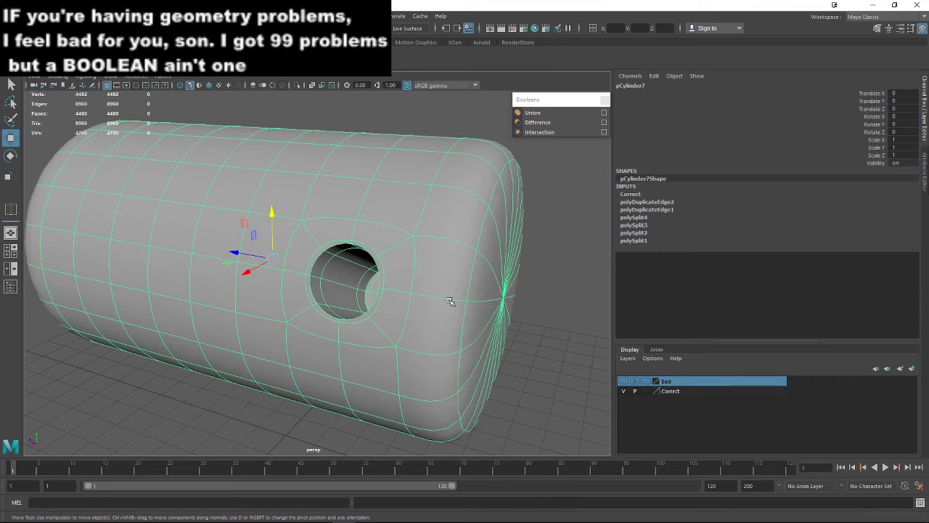
left_click_drag(496, 322, 467, 328, "alt")
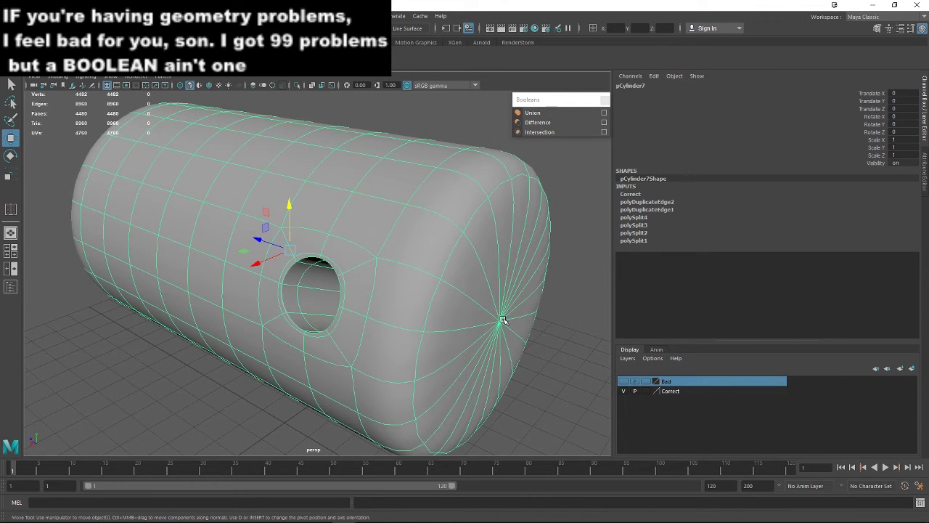
left_click(535, 363)
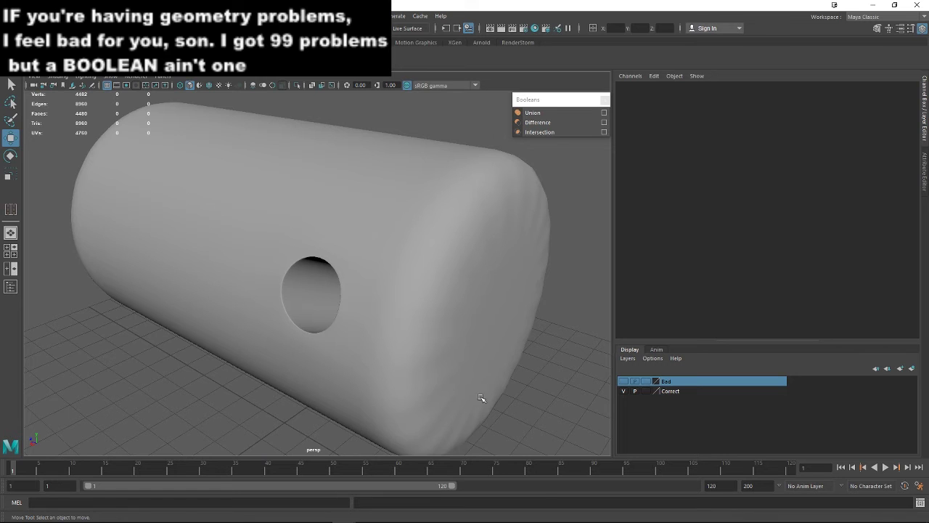
left_click(456, 324)
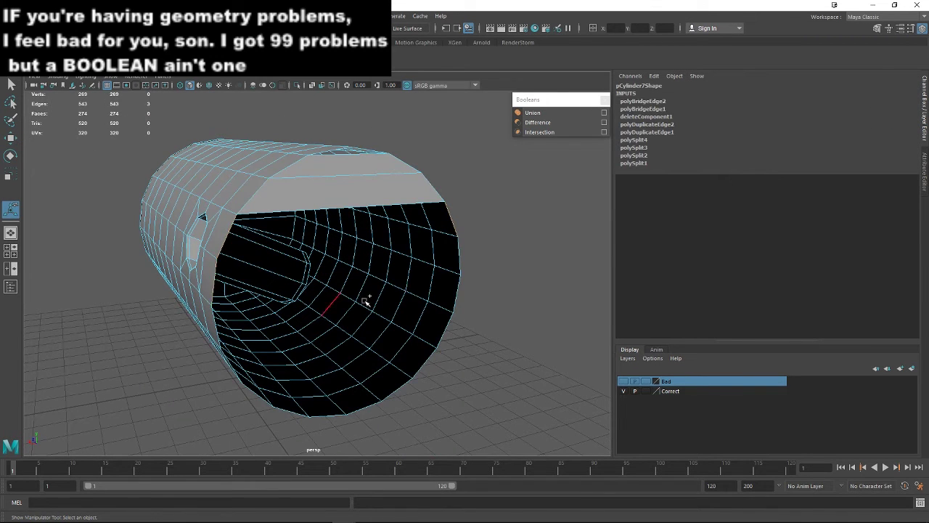
- Bridge the opposite border edges of the cylinder's open end to fill the cap with parallel strips
left_click(217, 326, "shift")
left_click(460, 296, "shift")
left_click(120, 61)
left_click_drag(190, 345, 236, 272, "alt")
left_click(258, 259)
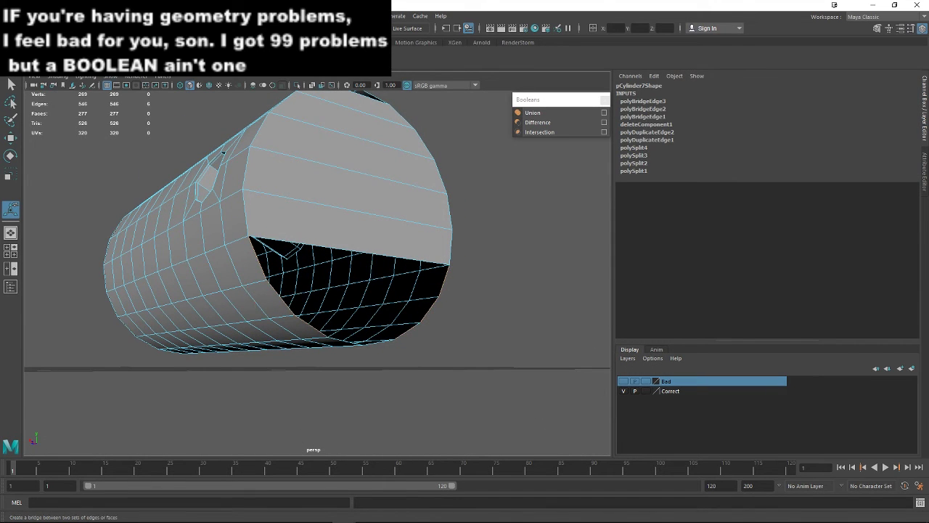
left_click(119, 62)
left_click_drag(350, 382, 388, 314, "alt")
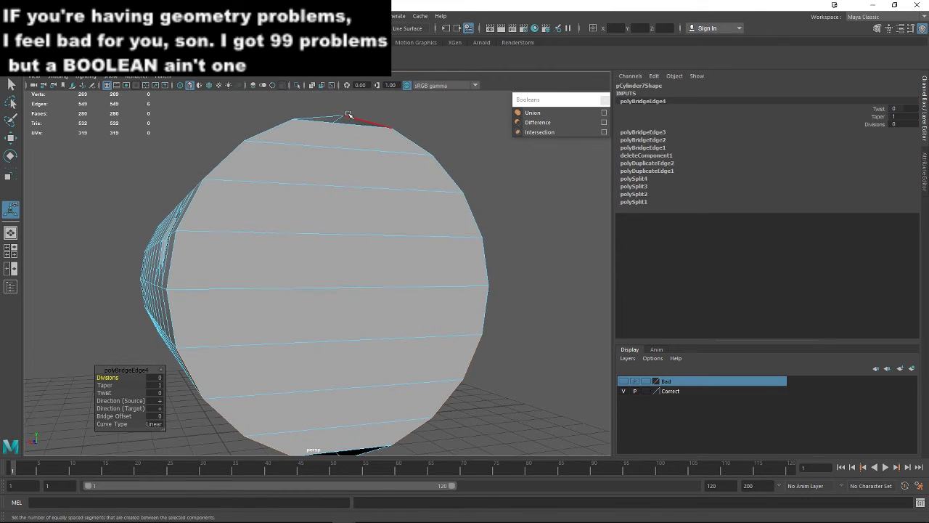
- Insert a vertical edge loop through the middle of the bridged end cap
left_click(11, 210)
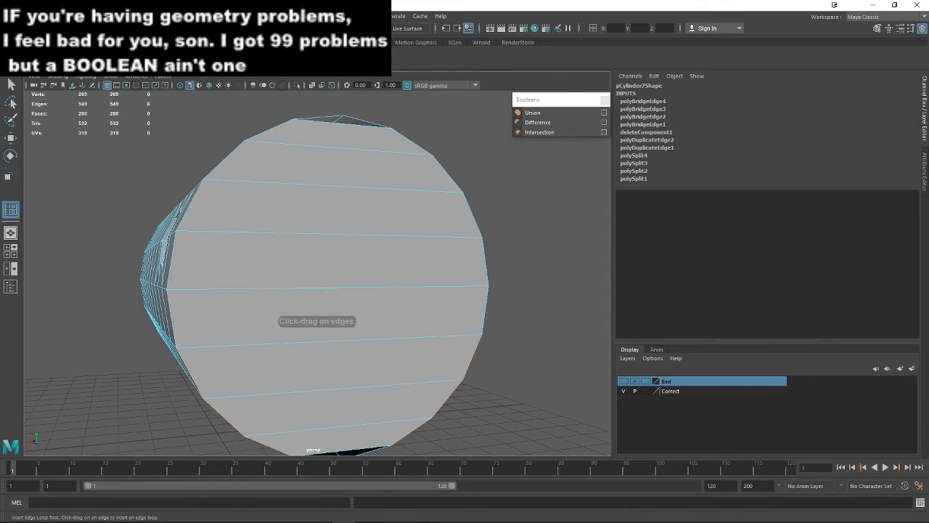
left_click(344, 152)
scroll(359, 207, "up", 3)
left_click_drag(359, 207, 323, 361, "alt")
- Weld the top vertex of the cap's new middle loop to the cylinder's top rim vertex with Target Weld
key("w")
right_click_drag(312, 310, 266, 237)
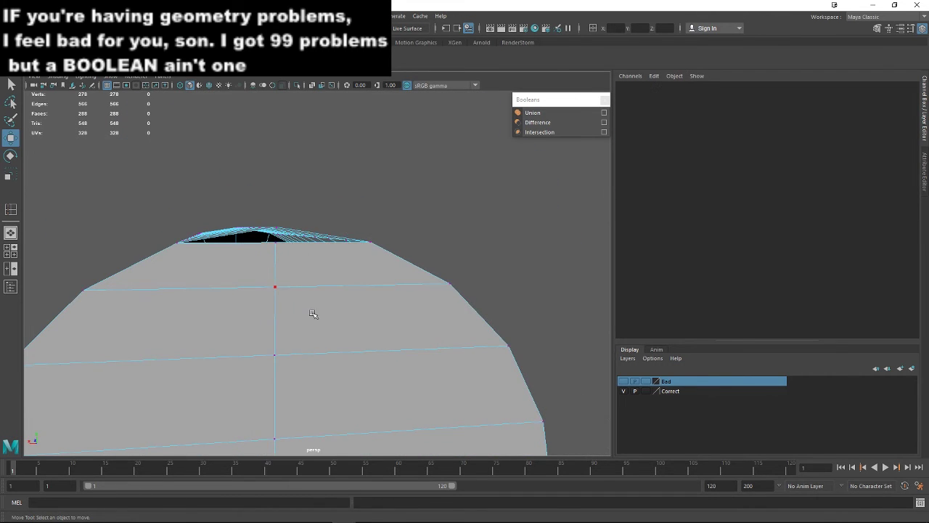
left_click_drag(313, 313, 357, 314, "alt")
left_click(392, 253)
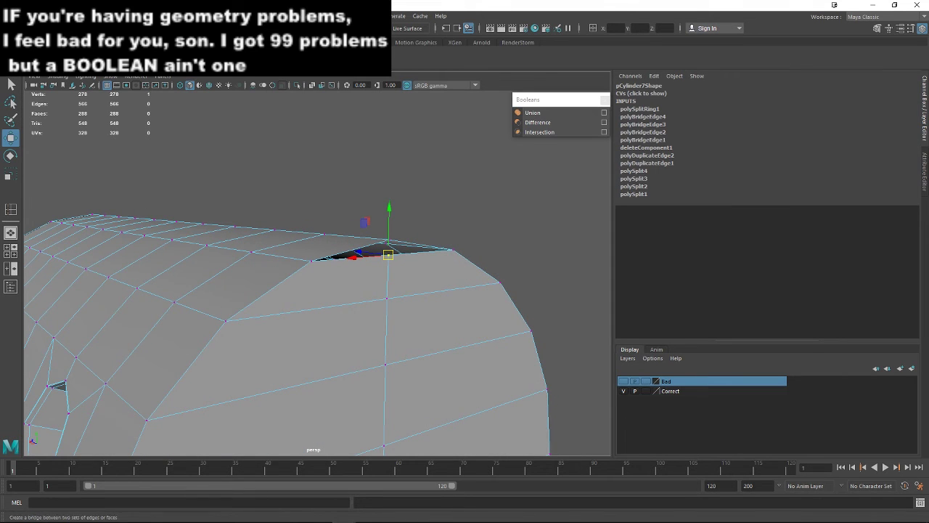
key("y")
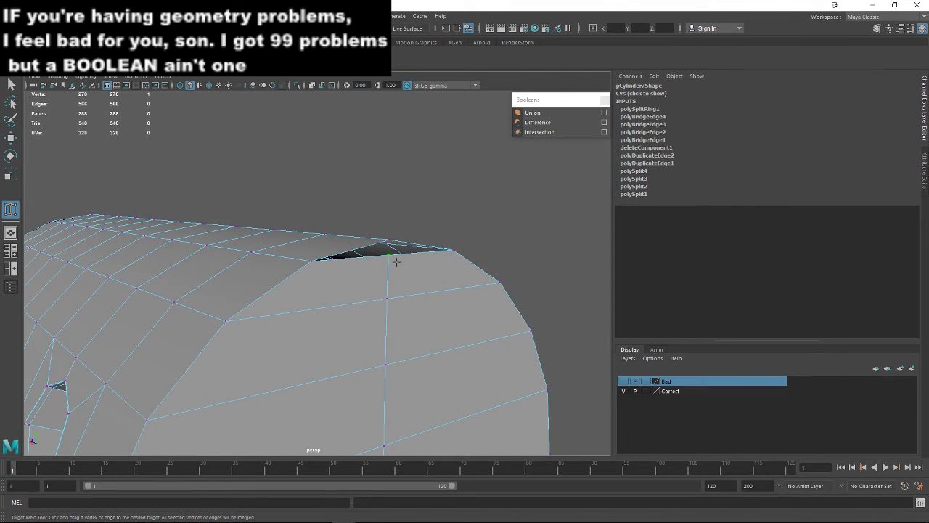
left_click_drag(388, 255, 390, 240)
scroll(399, 315, "down", 3)
middle_click_drag(397, 316, 389, 116, "alt")
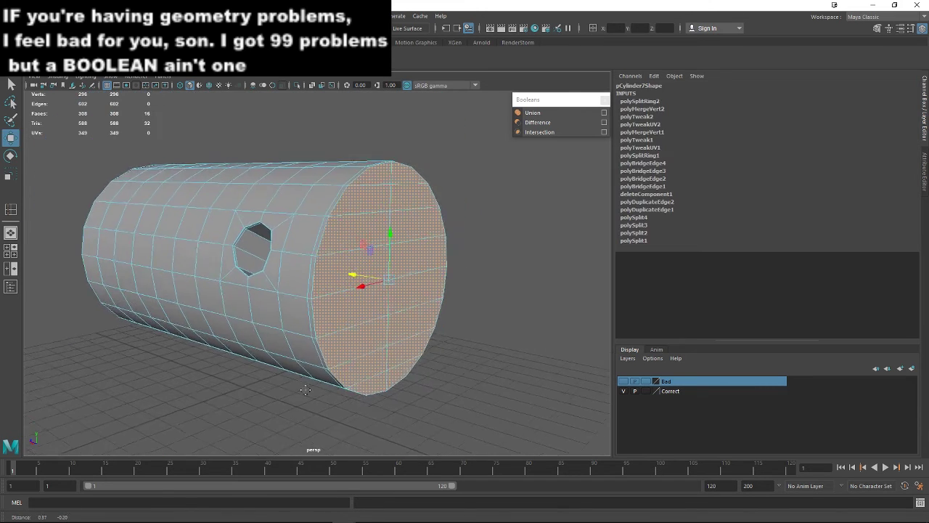
- Extrude the selected end cap faces outward by 0.205 and scale them down to about 0.97
mouse_move(312, 381)
left_mouse_down("alt")
mouse_move(292, 376)
mouse_move(305, 378)
left_mouse_up("alt")
scroll(298, 372, "up", 2)
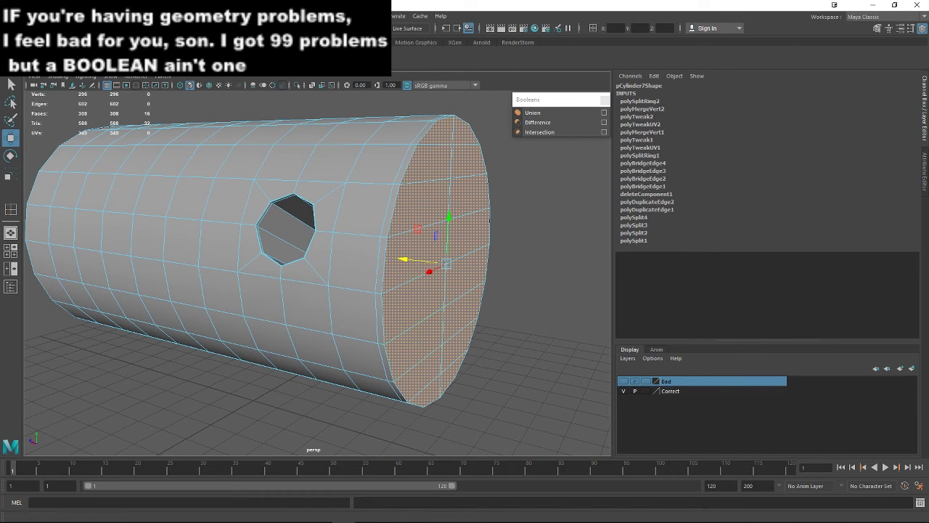
key("ctrl+e")
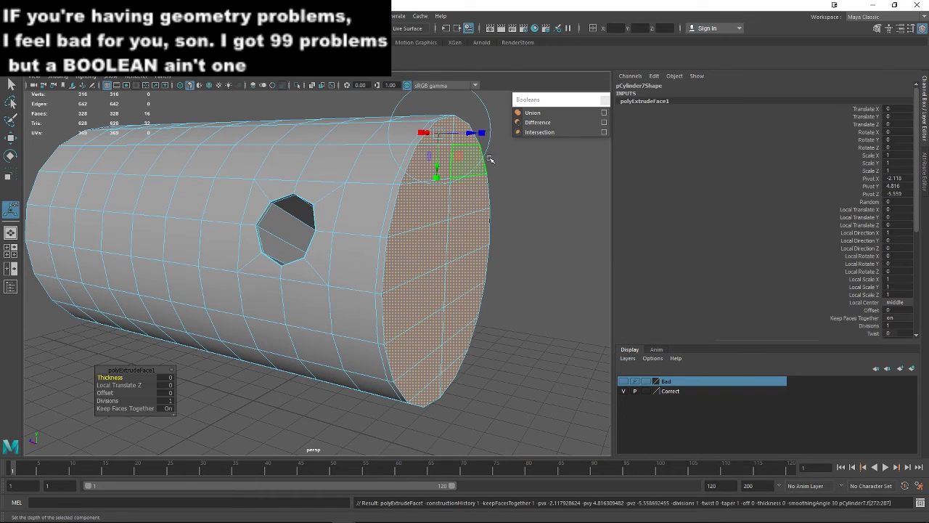
left_click_drag(472, 132, 481, 134)
key("r")
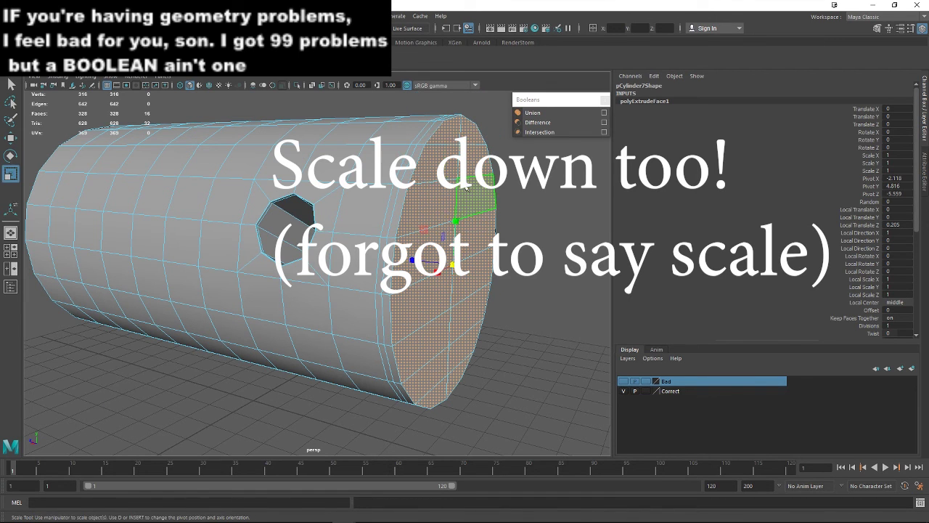
left_click_drag(451, 266, 448, 269)
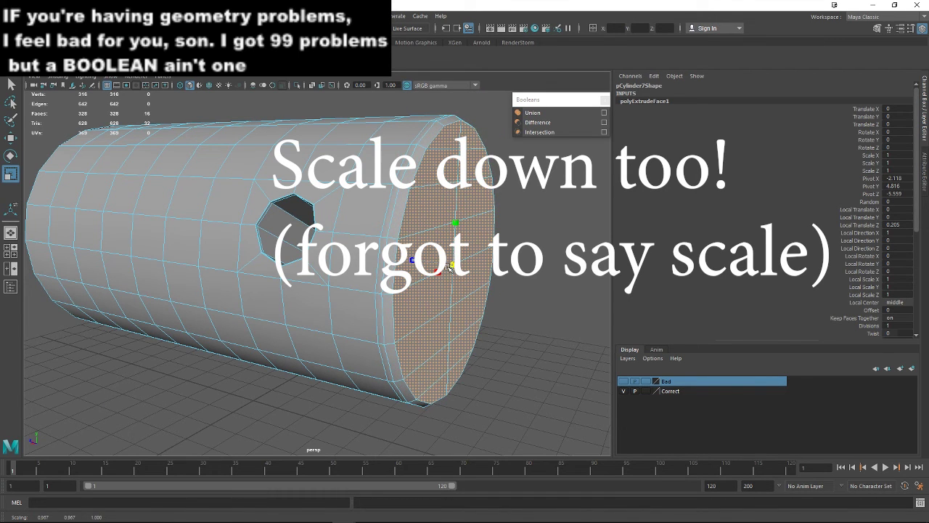
- Move the extruded cap faces back toward the cylinder's rim along its length, using the side view
key("space")
key("space")
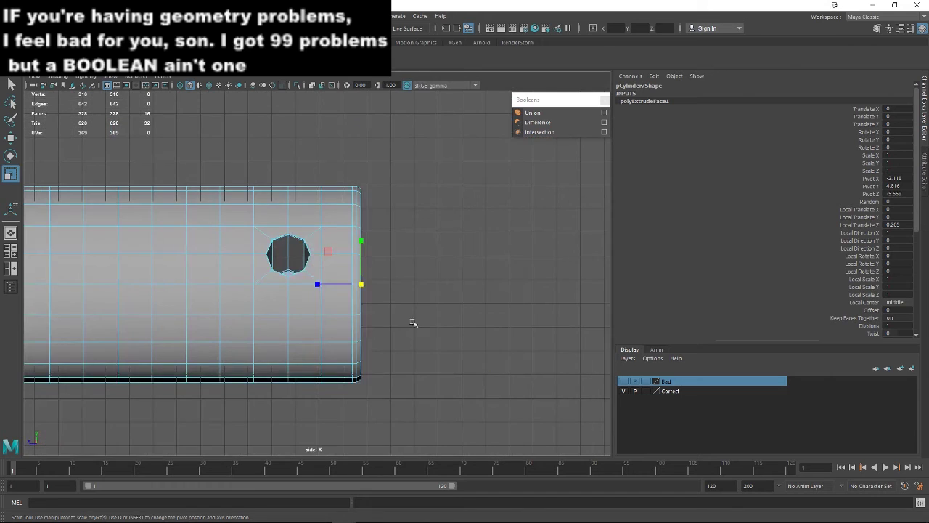
key("w")
scroll(329, 293, "up", 3)
left_click_drag(338, 288, 332, 293)
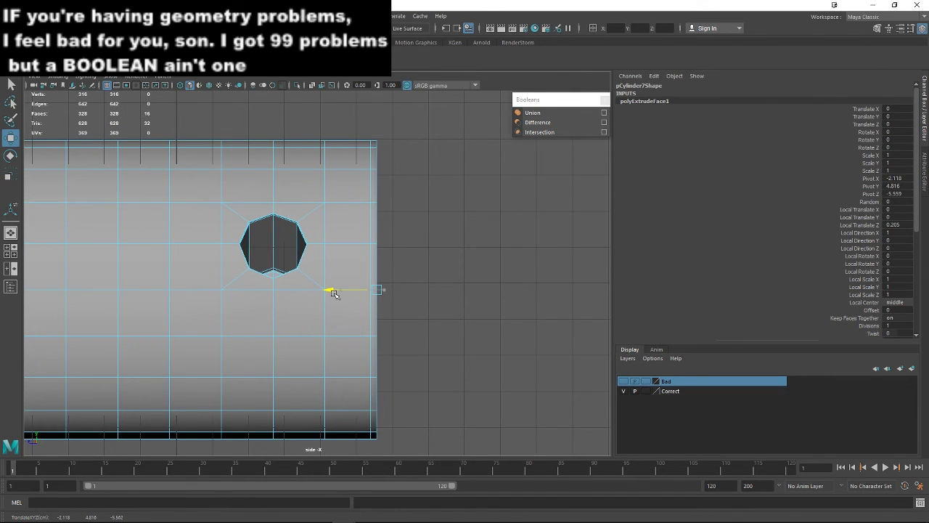
key("space")
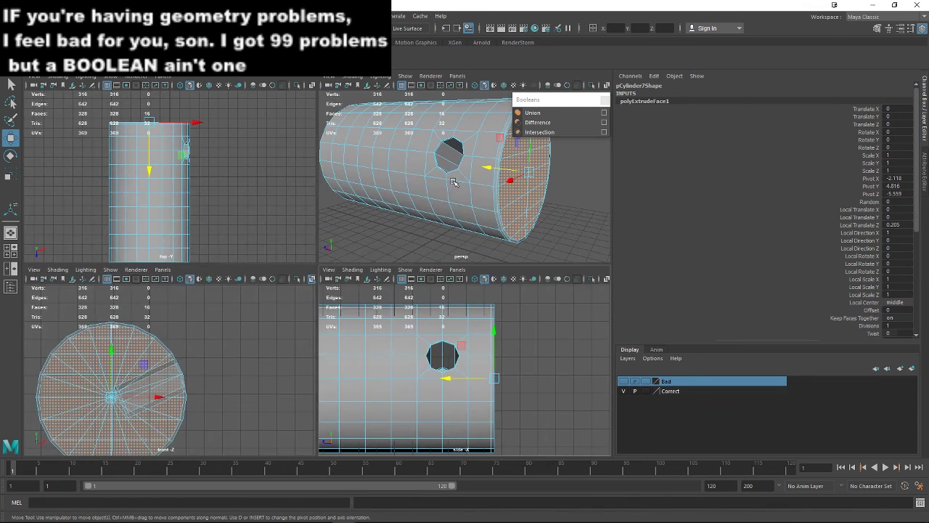
key("space")
left_click_drag(443, 290, 389, 346, "alt")
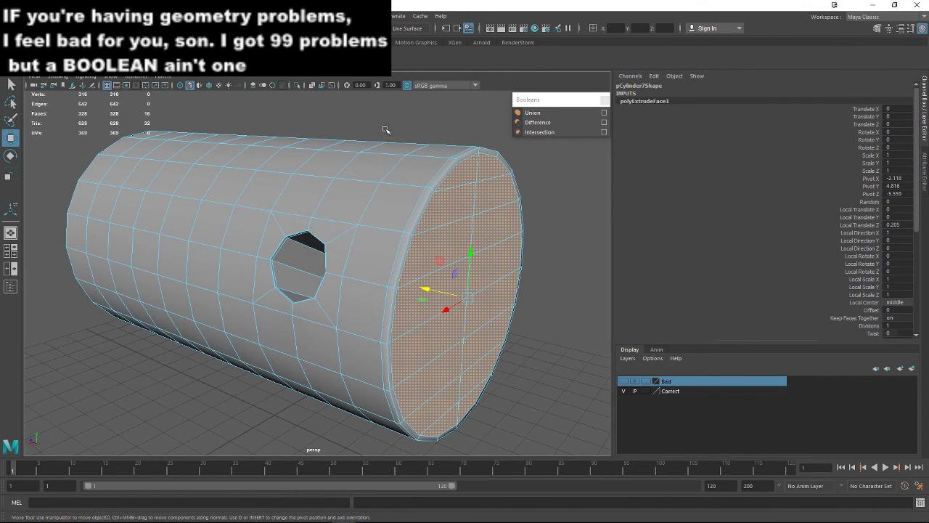
- Return to object mode and turn on smooth mesh preview for the cylinder with its rebuilt end cap
right_click_drag(380, 165, 406, 140)
left_click(406, 132)
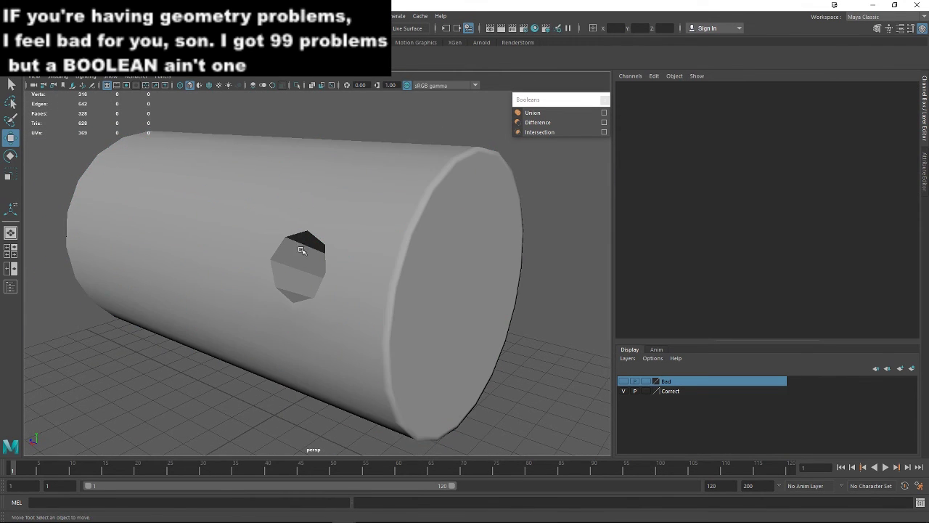
left_click(349, 207)
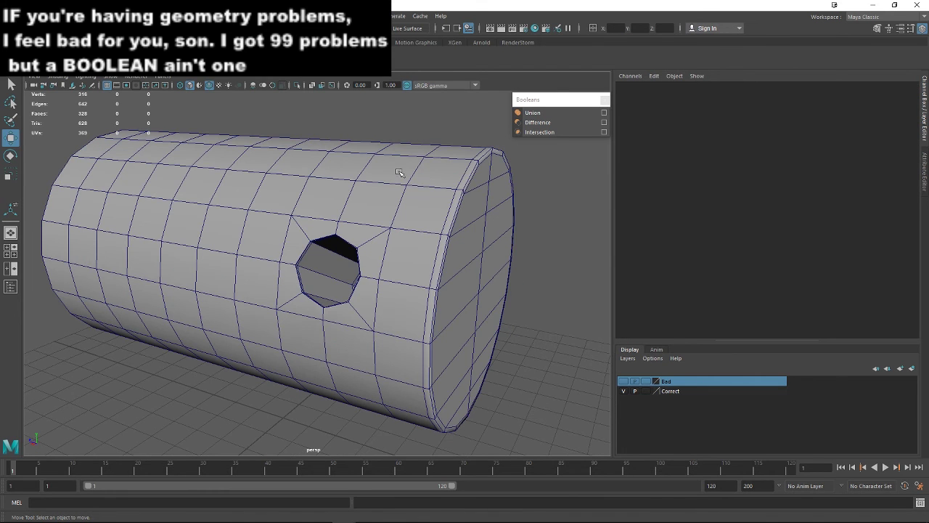
left_click(401, 164)
key("3")
left_click(412, 124)
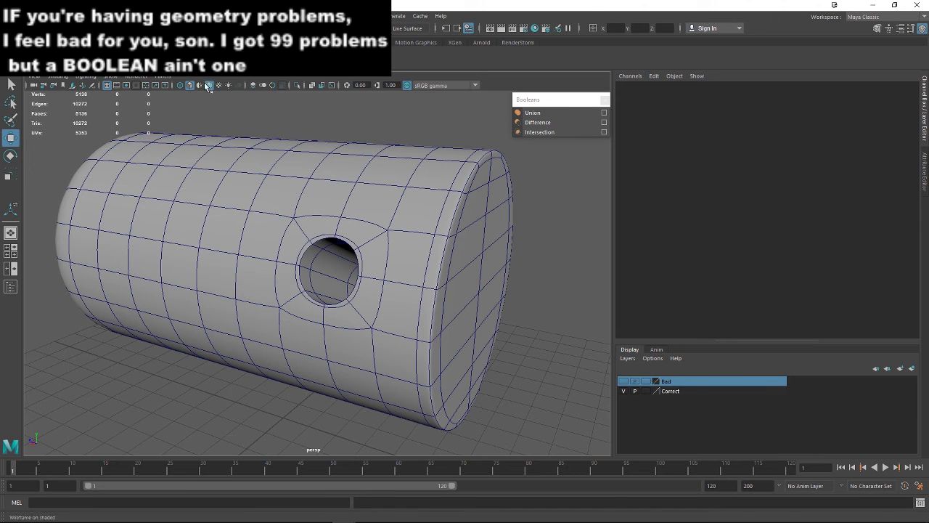
- Display the smoothed cylinder shaded without wireframe and examine the unmodified end cap at its opposite end
left_click(180, 85)
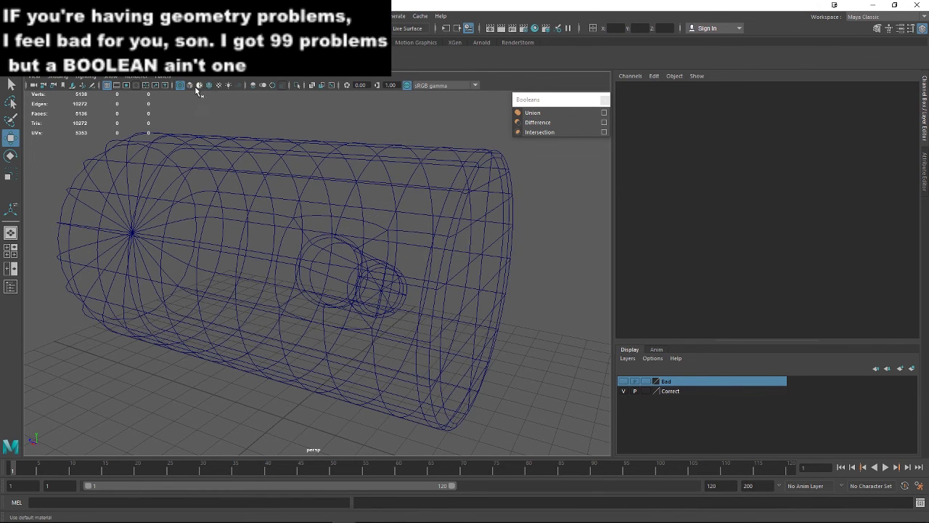
left_click(189, 86)
left_click_drag(228, 288, 311, 356, "alt")
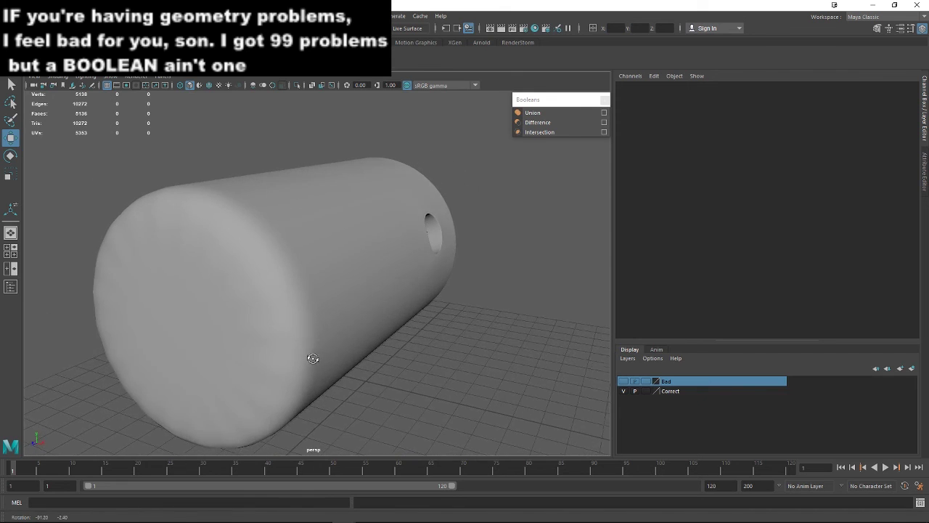